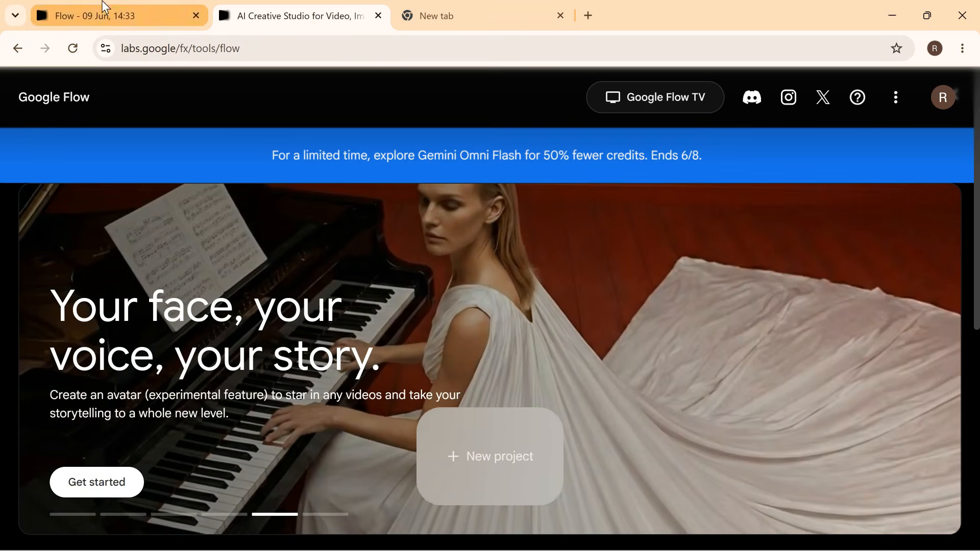
Switch to the Flow project named 09 Jun, 14:33 and open its tools catalogue
left_click(105, 8)
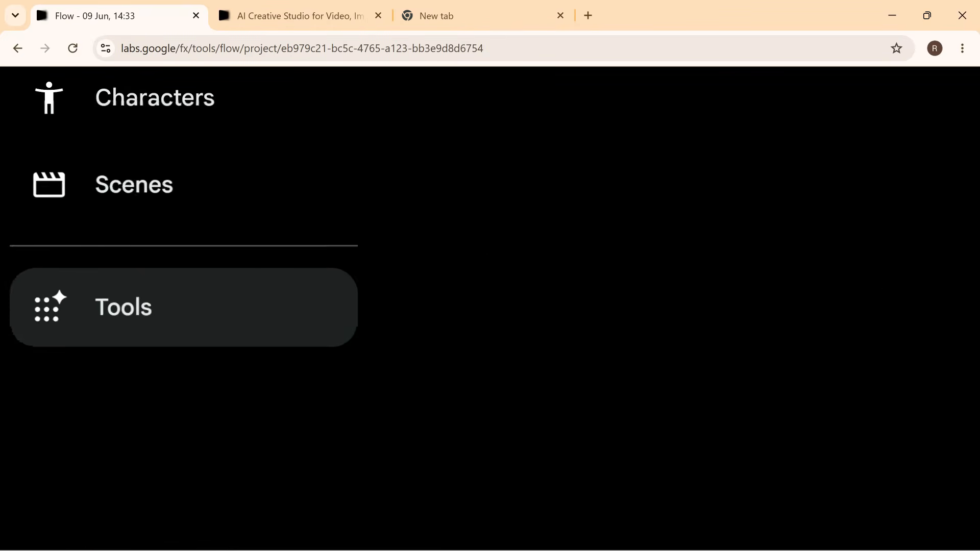
left_click(93, 281)
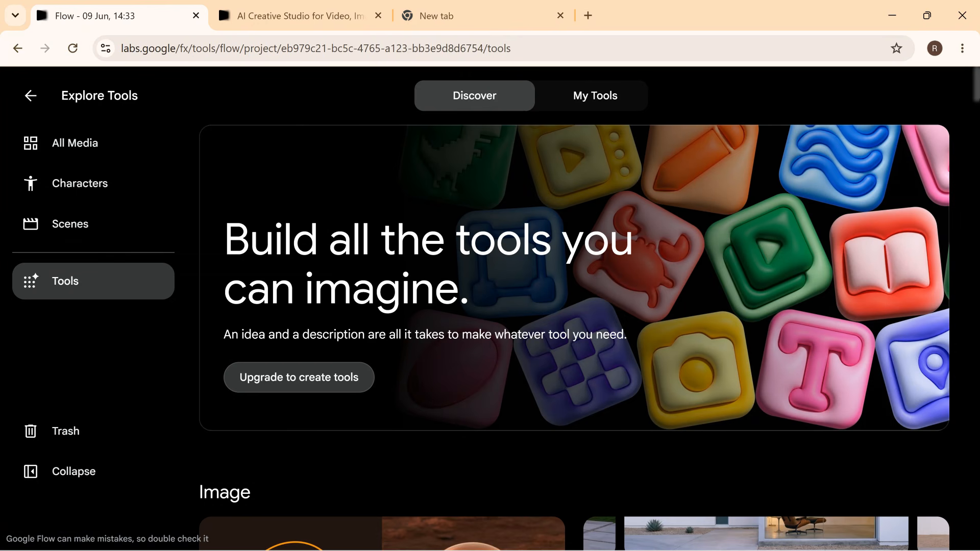
Find the Whisk tool by Google in the Discover catalogue and open it
scroll(976, 103, "down", 1)
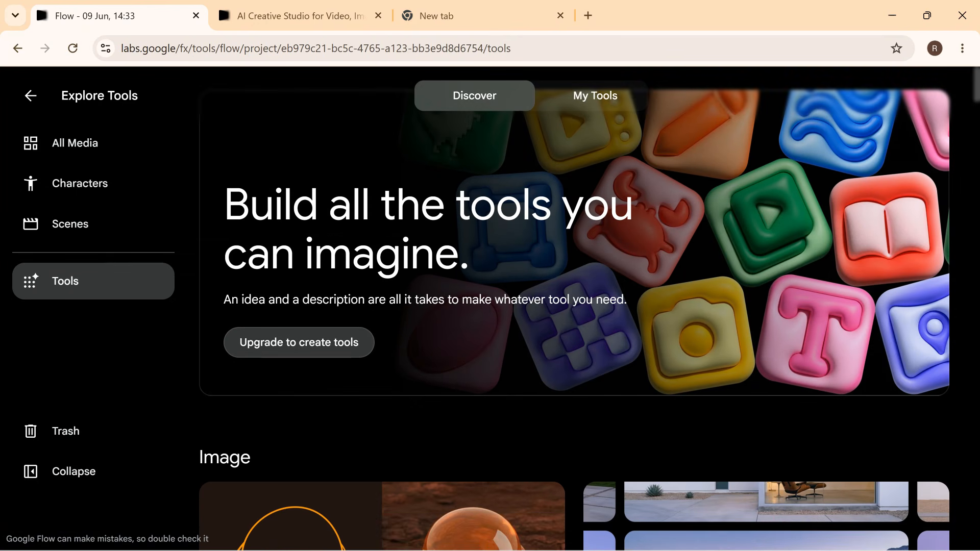
scroll(576, 306, "down", 10)
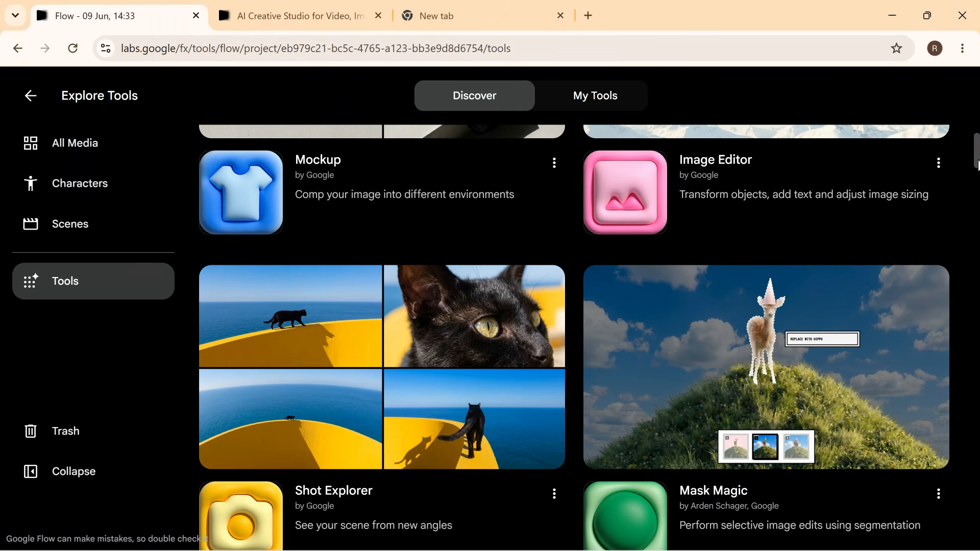
left_click_drag(977, 164, 977, 298)
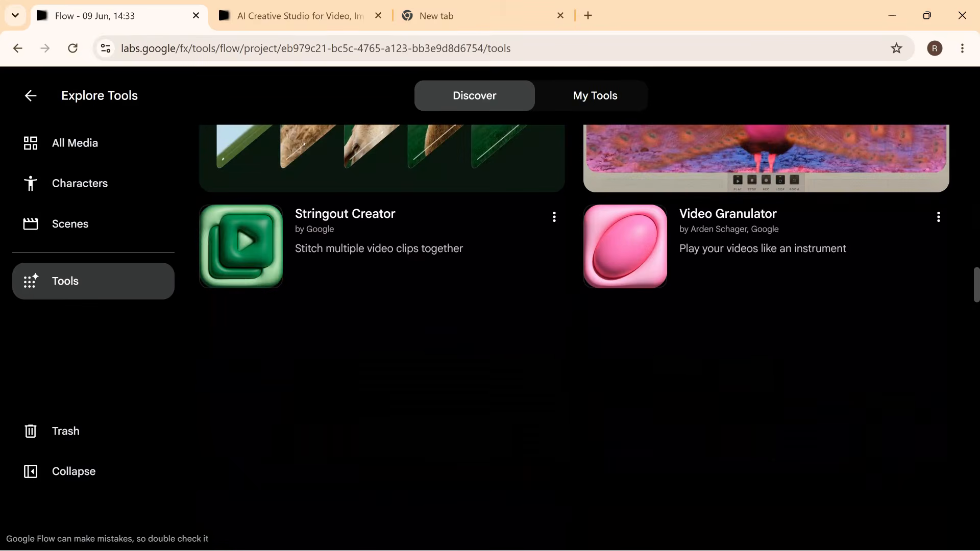
scroll(574, 337, "down", 4)
scroll(574, 337, "down", 4)
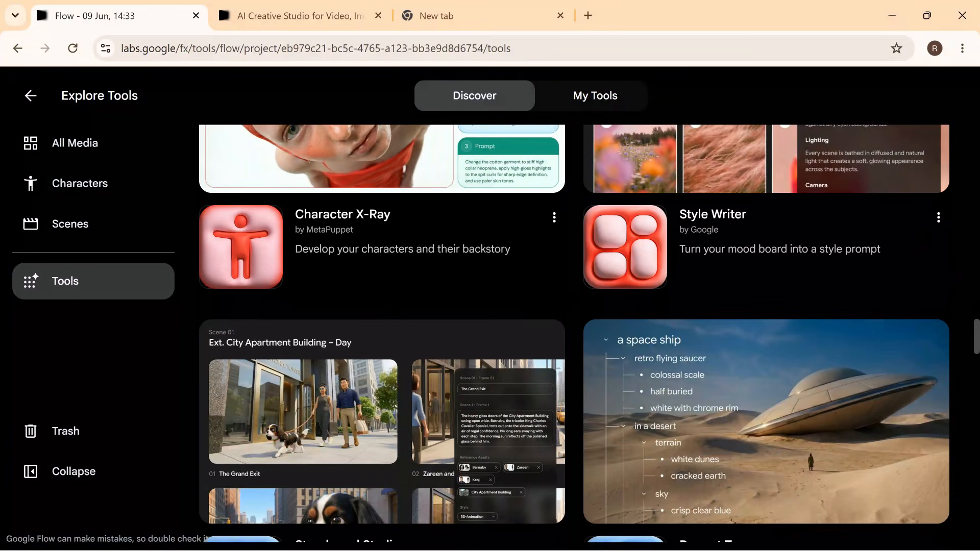
scroll(574, 337, "down", 4)
scroll(574, 337, "down", 4)
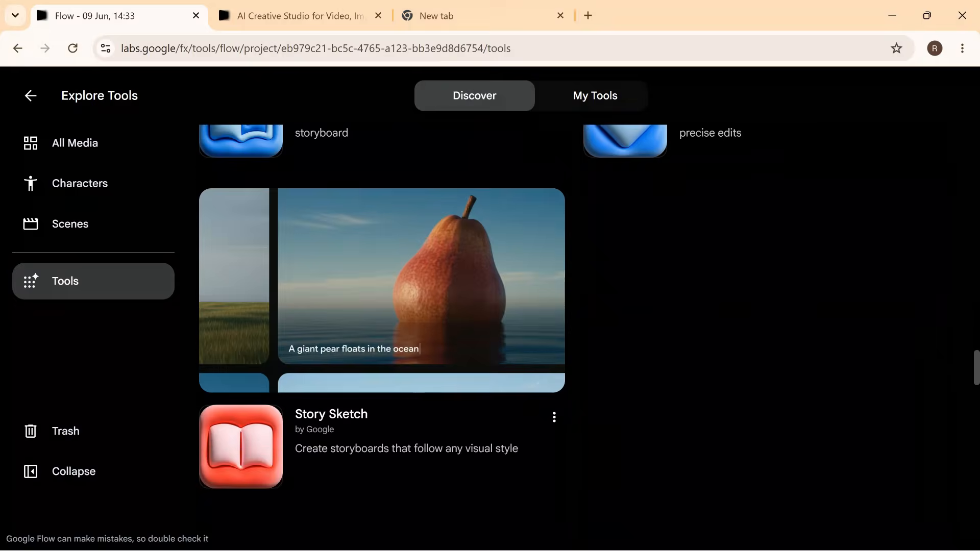
scroll(574, 337, "down", 4)
scroll(574, 337, "down", 6)
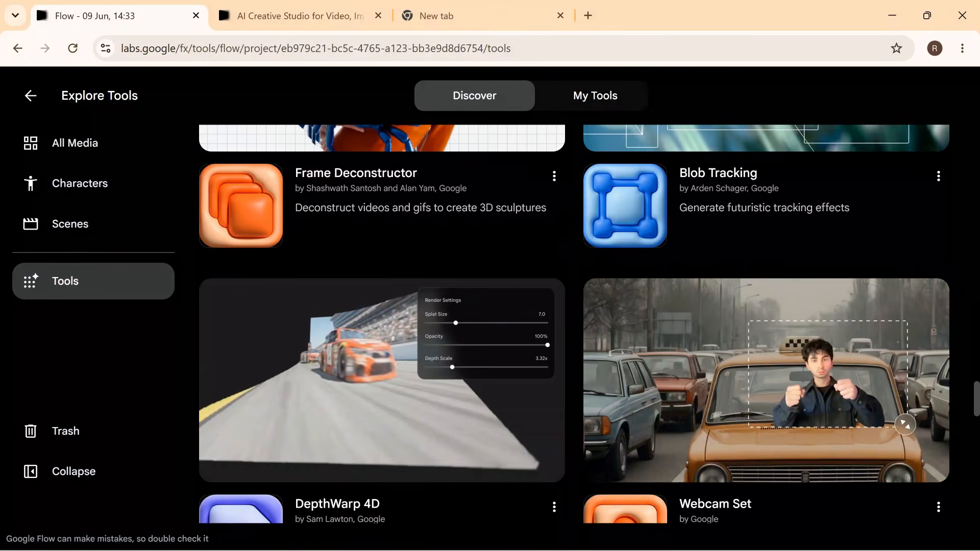
scroll(574, 337, "down", 9)
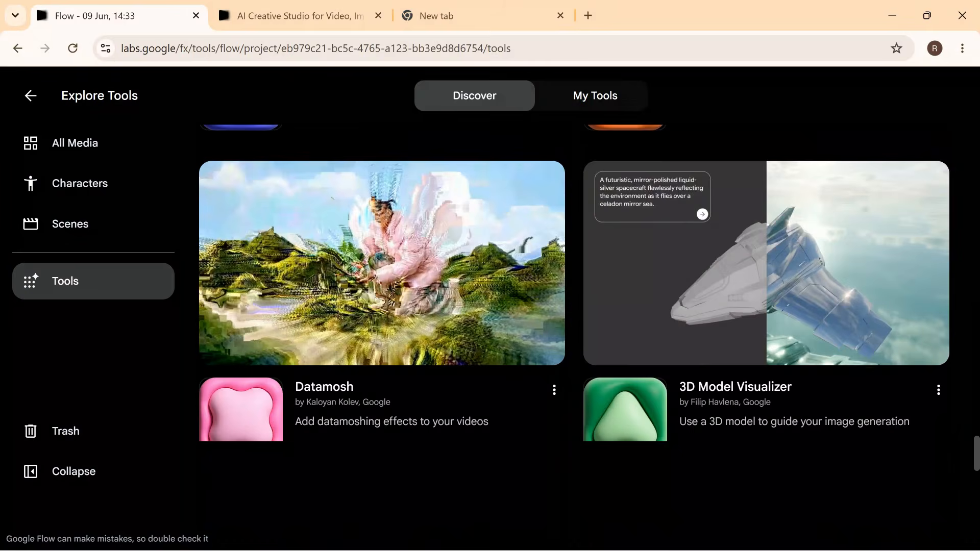
scroll(284, 280, "down", 12)
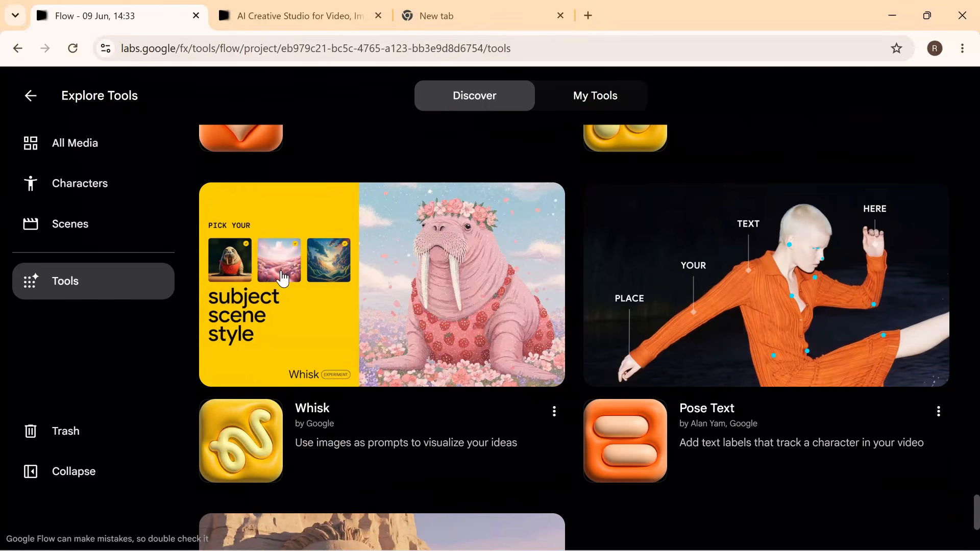
left_click(405, 314)
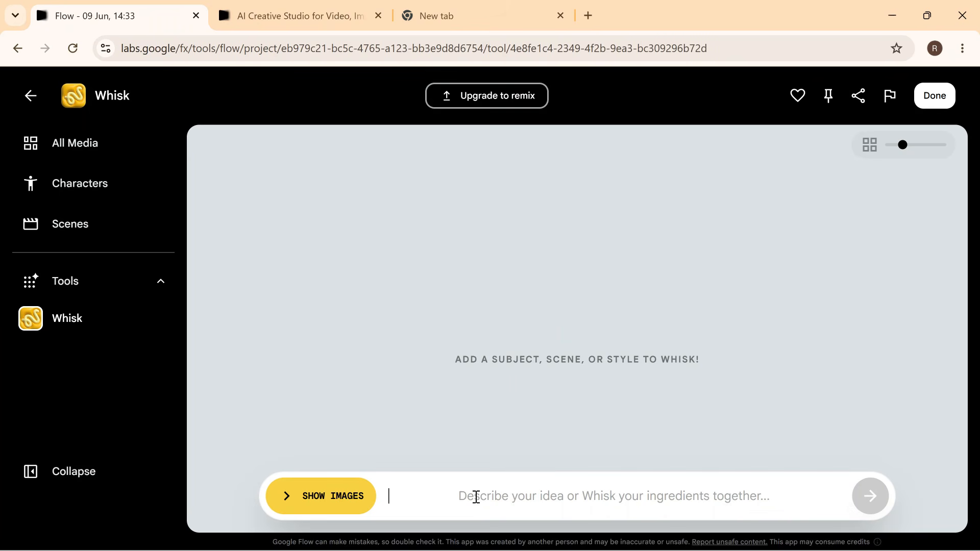
Generate images in Whisk from the prompt "An image of a Claymation Rabbit eating CARROTS"
type("An imag")
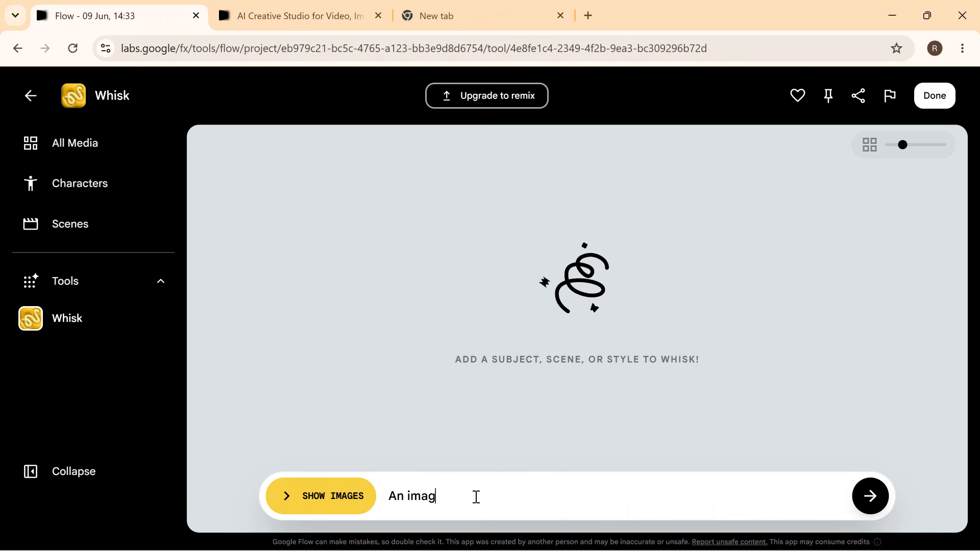
type("e of a Claymat")
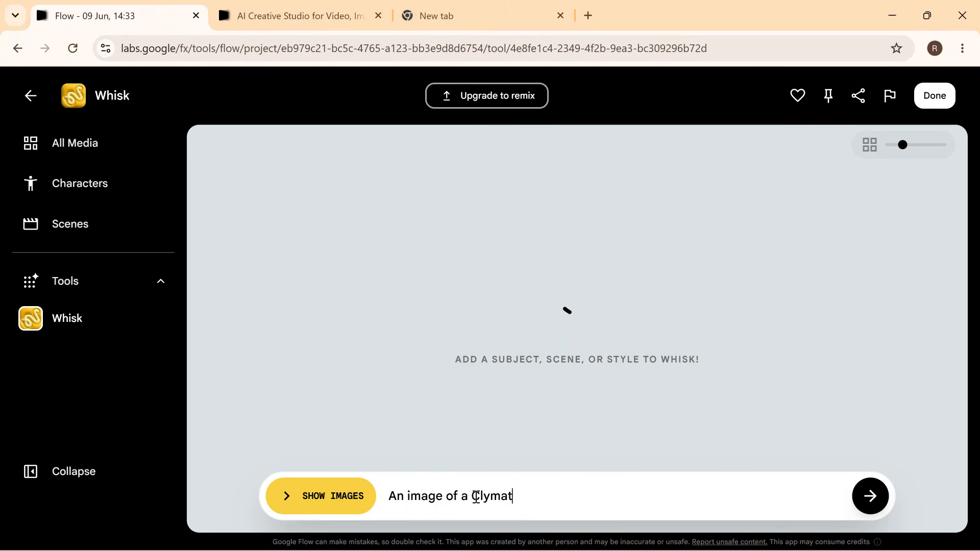
type("ion Ra")
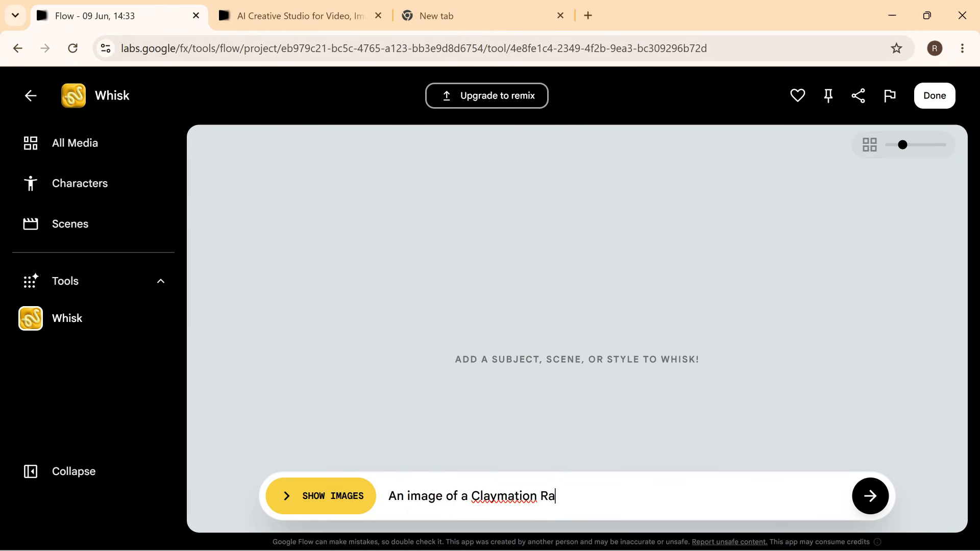
type("bbit ")
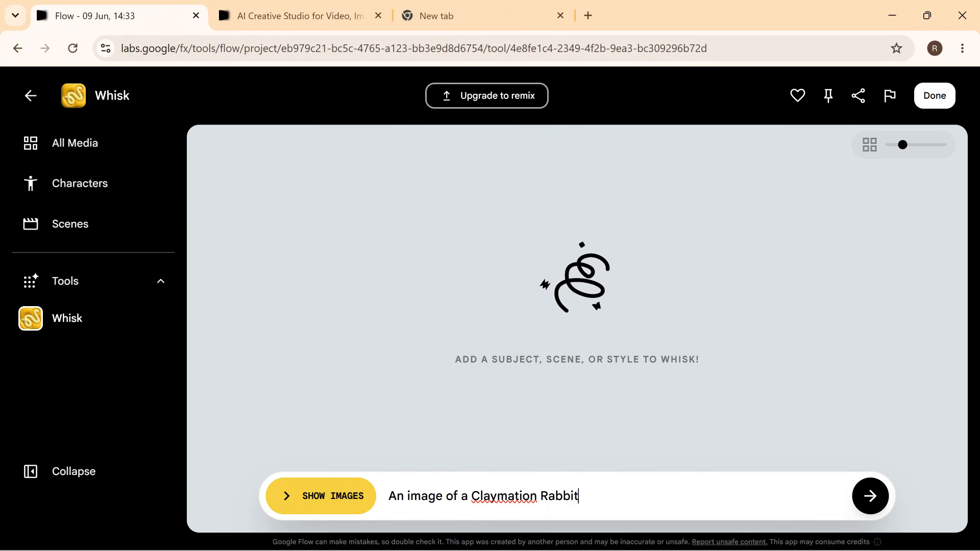
type("eating ")
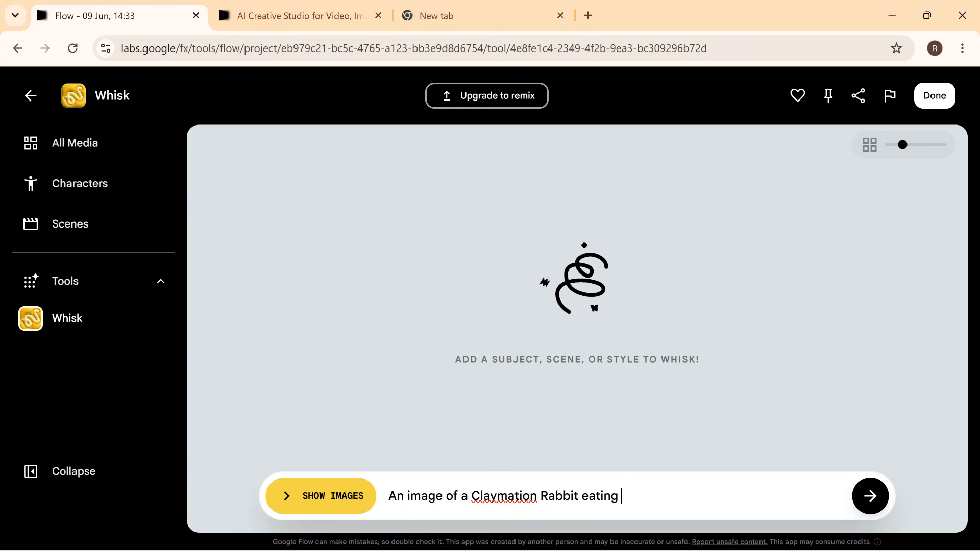
type("CARROTS")
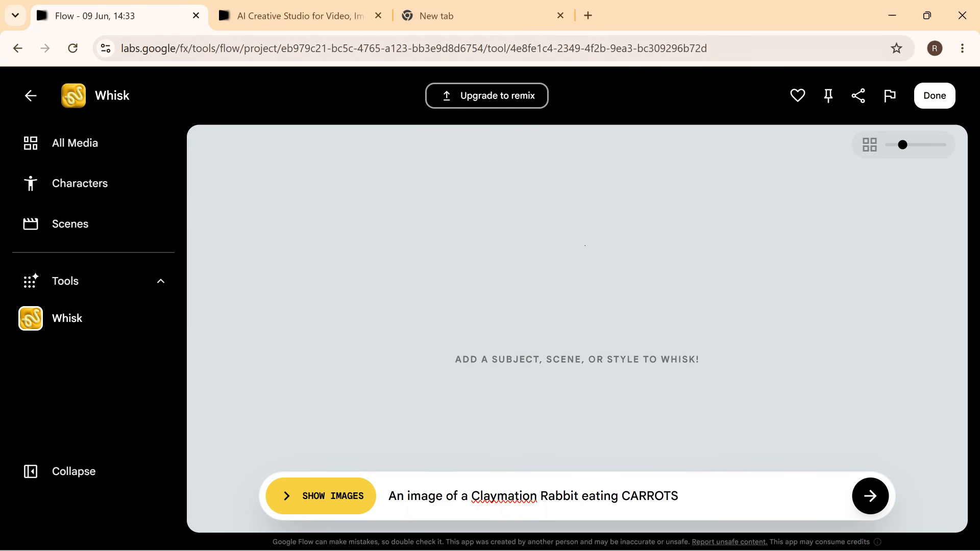
key("Return")
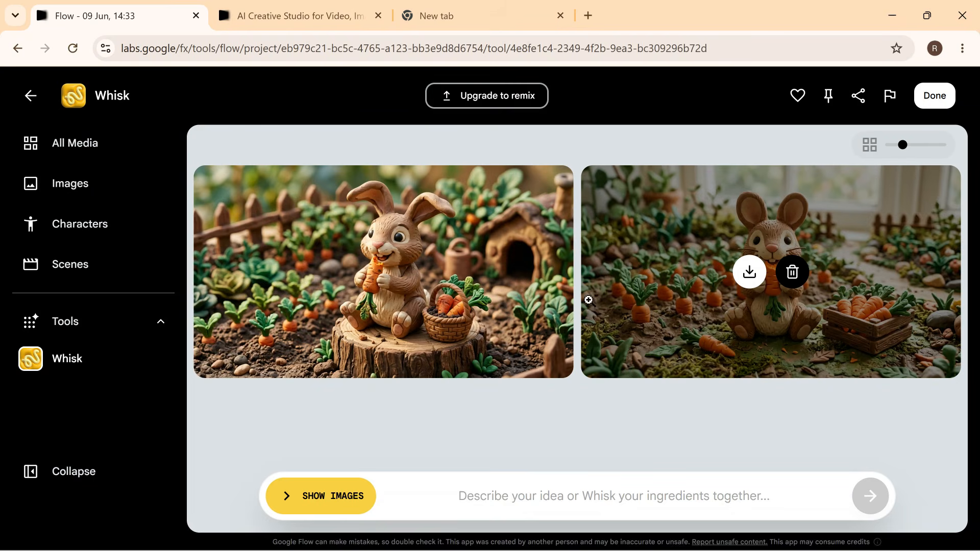
left_click(302, 497)
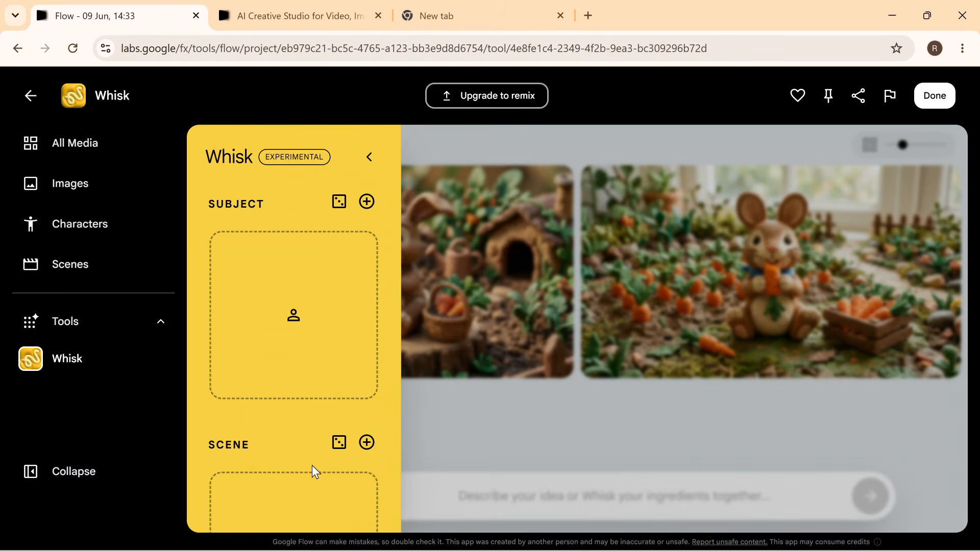
mouse_move(294, 375)
left_click(512, 456)
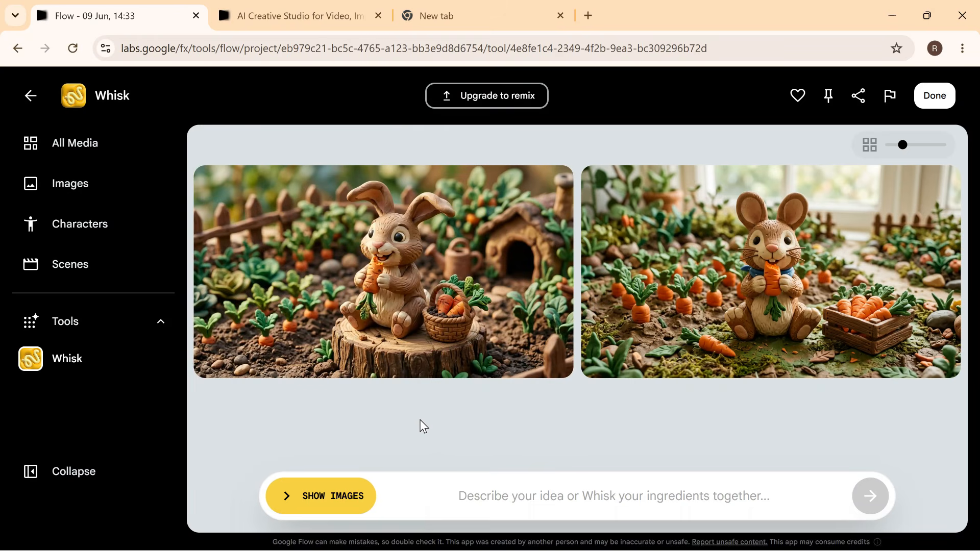
Add the generated claymation rabbit image with the wooden crate of carrots as the Whisk subject
left_click(308, 503)
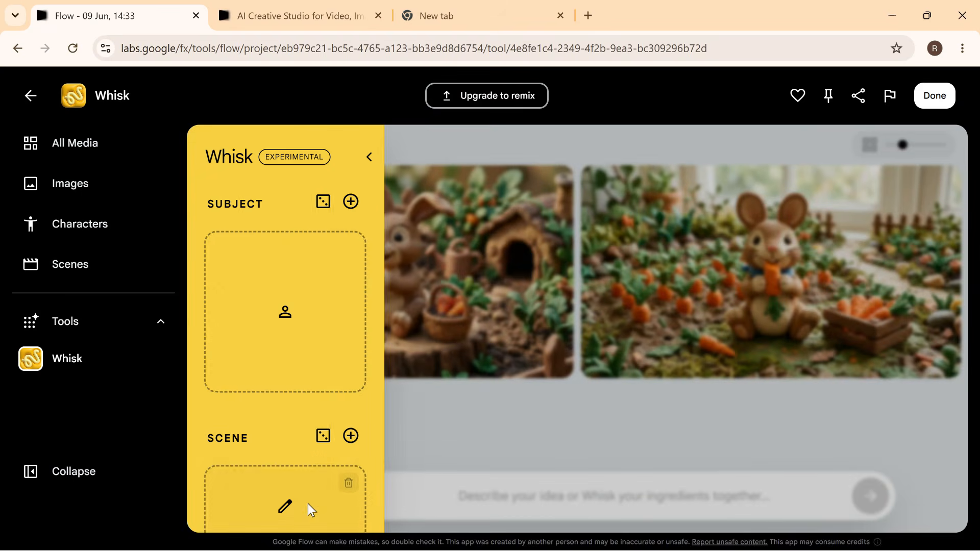
left_click(295, 362)
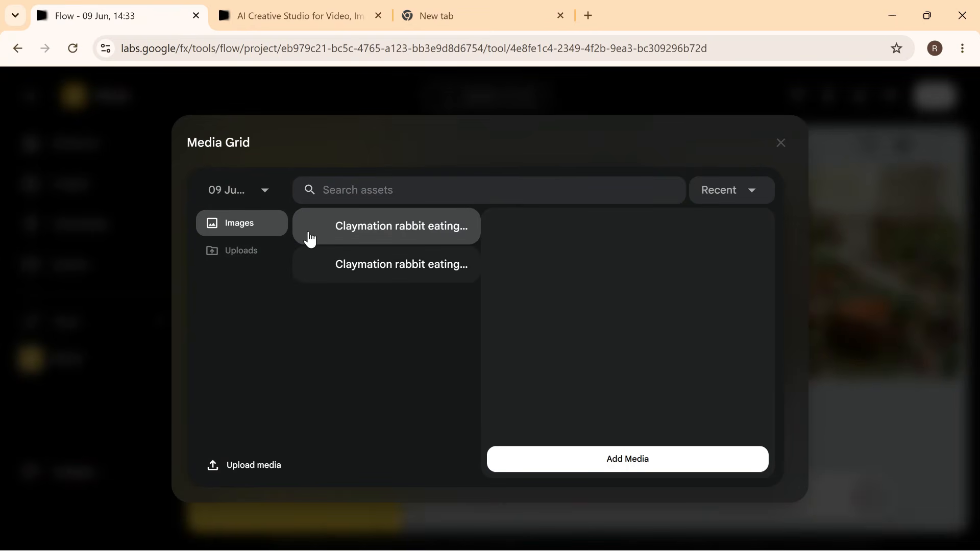
left_click(357, 246)
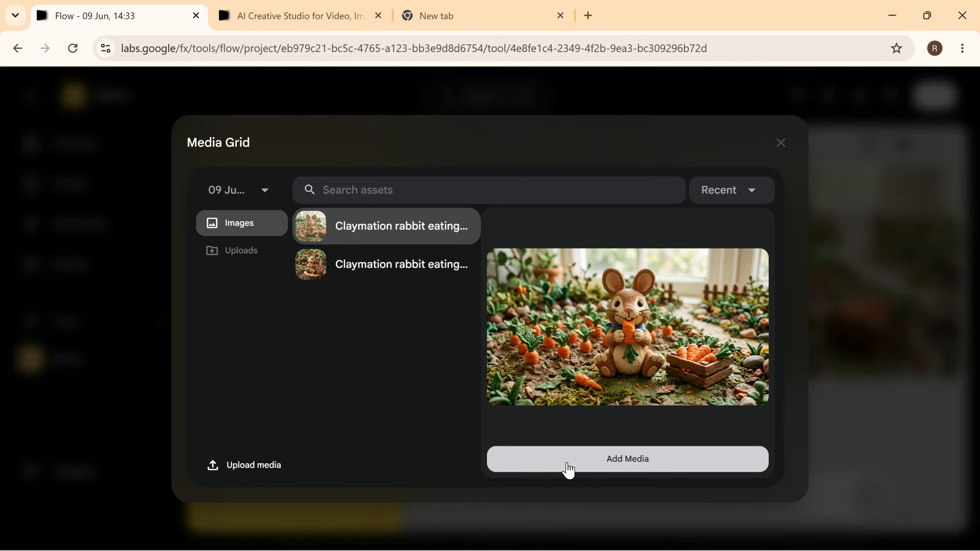
left_click(631, 459)
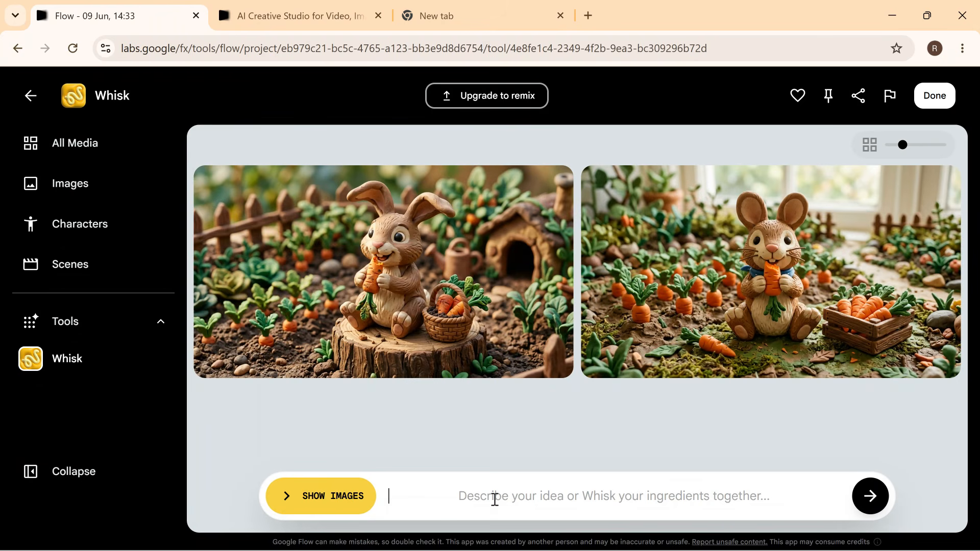
Generate images from the prompt "A CLAYMATION DOG EATING BONES" using the rabbit subject reference
type("A ")
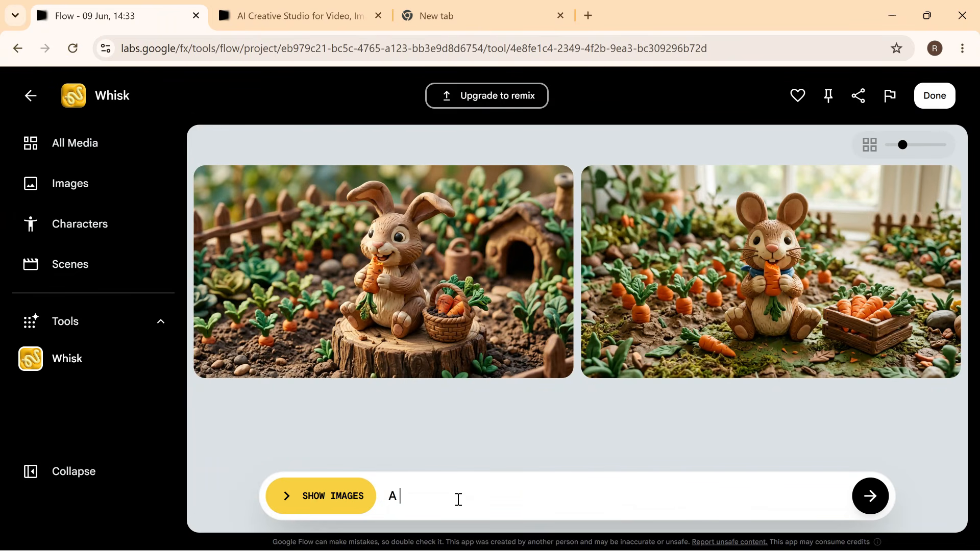
type("CLAYMATION G")
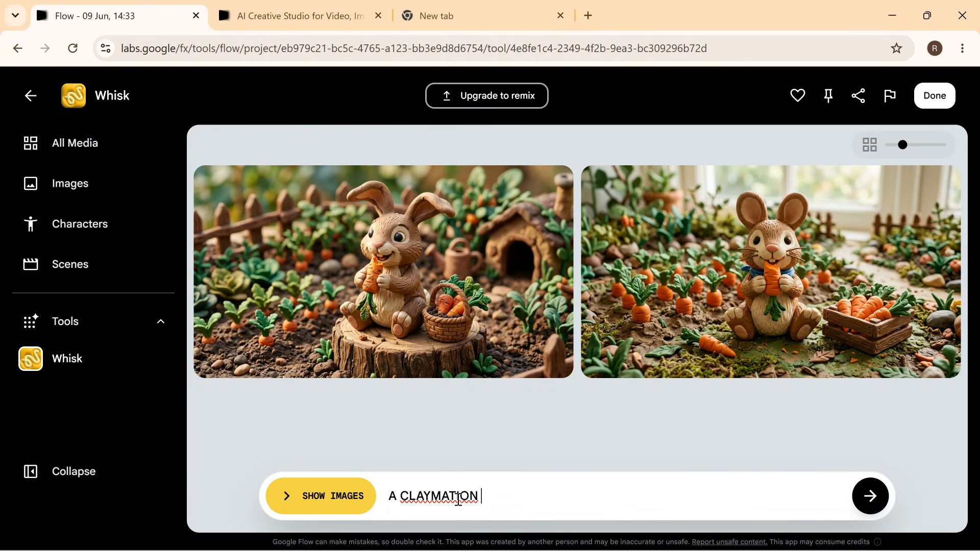
key("BackSpace")
type("DOG EATING BONES")
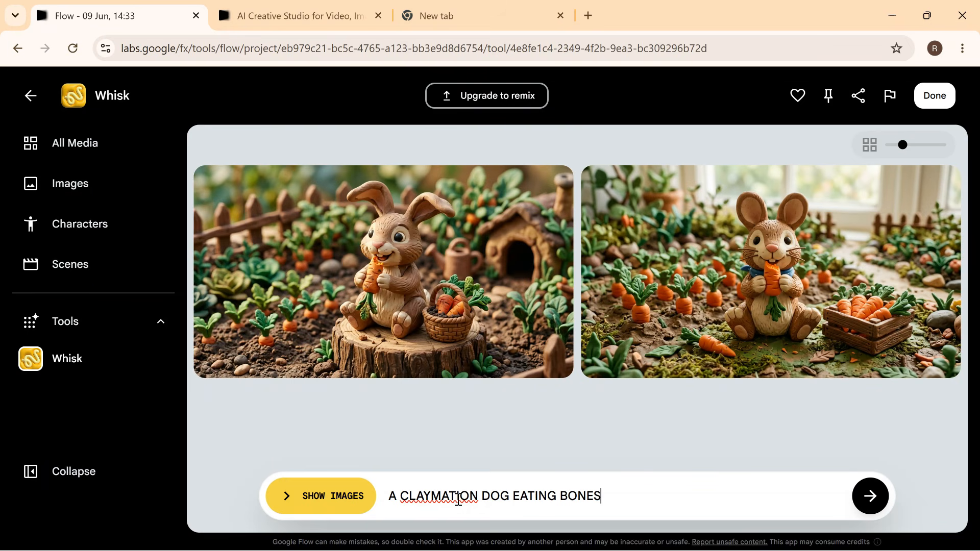
key("Return")
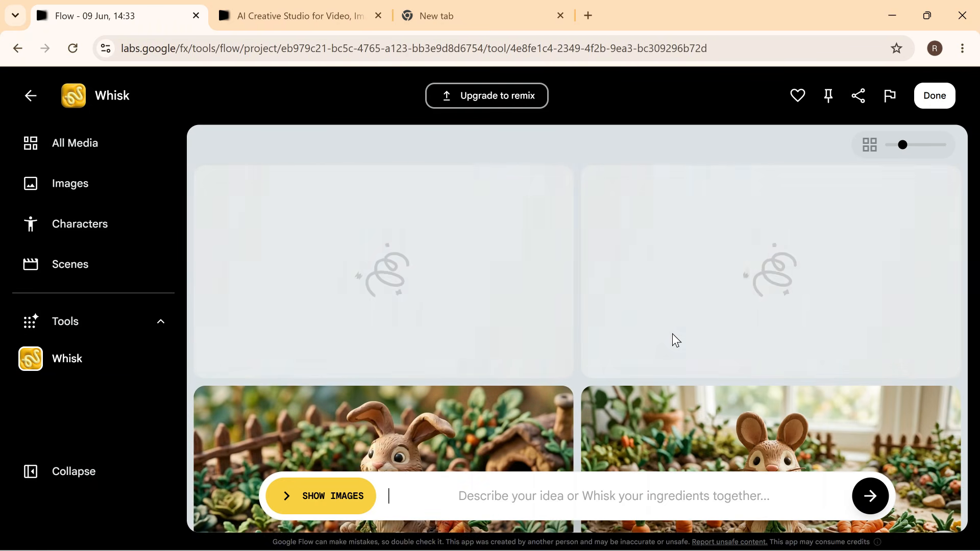
Compare the generated dog images with the rabbit images and show the subject reference image
scroll(672, 334, "down", 3)
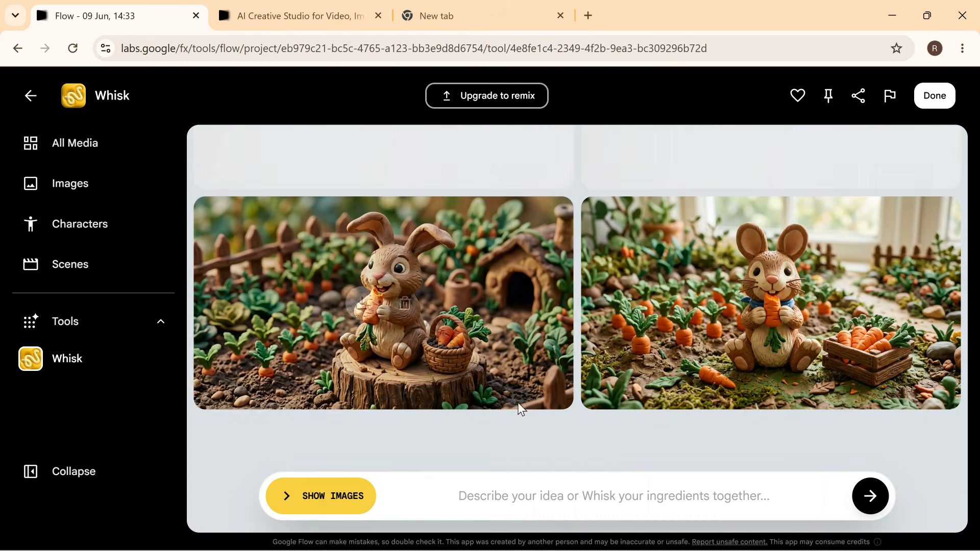
mouse_move(513, 384)
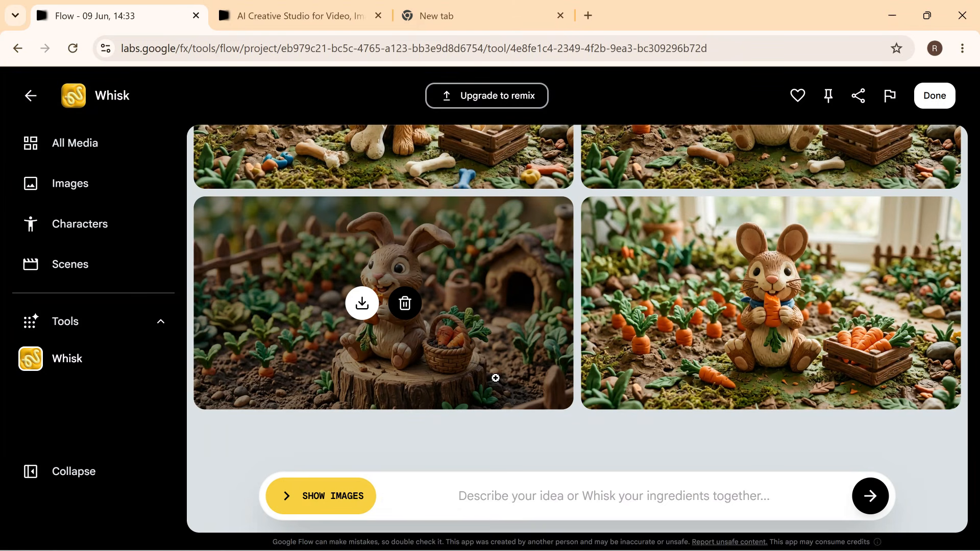
scroll(551, 357, "up", 4)
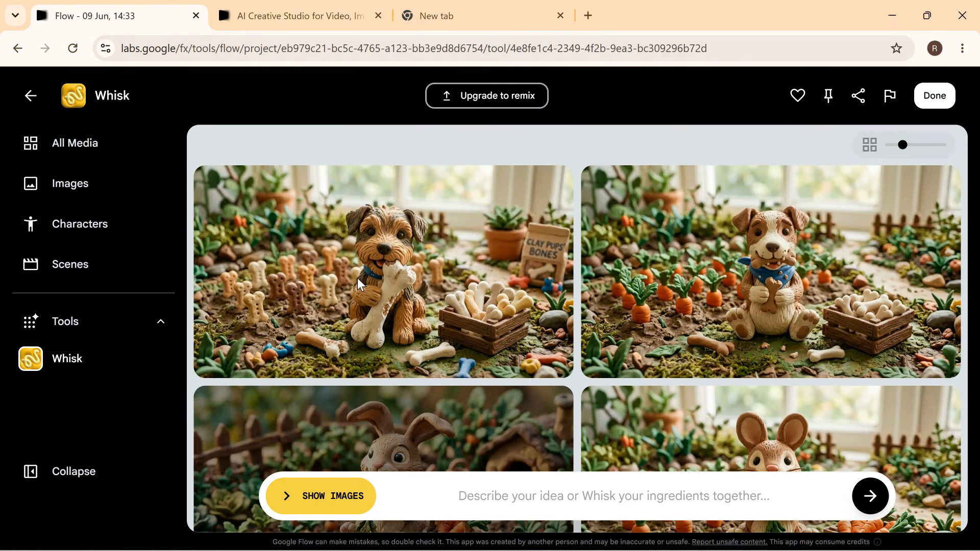
mouse_move(477, 276)
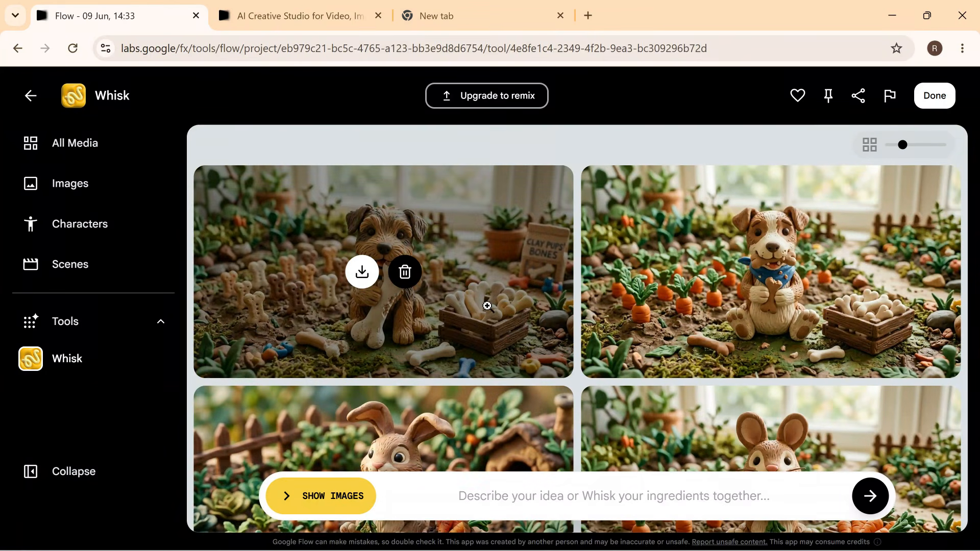
mouse_move(741, 288)
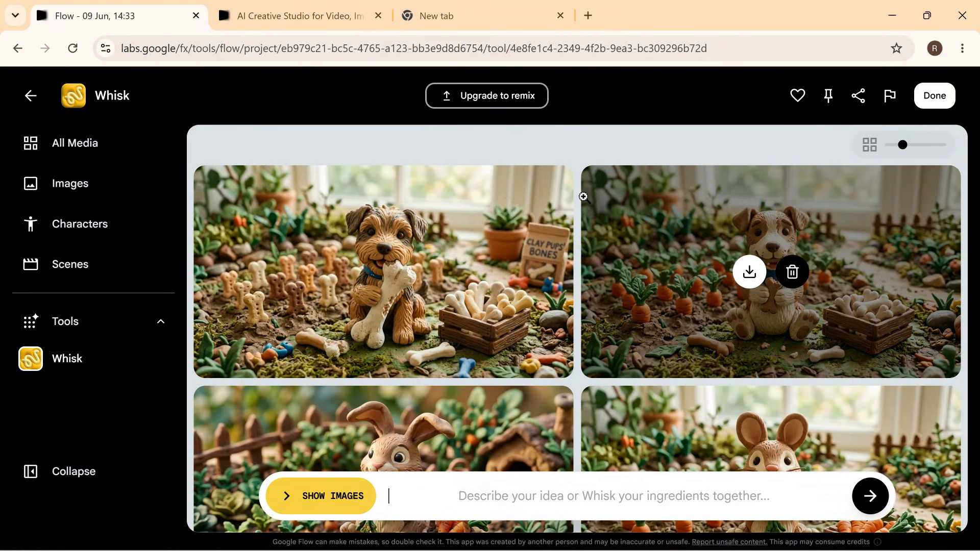
mouse_move(553, 184)
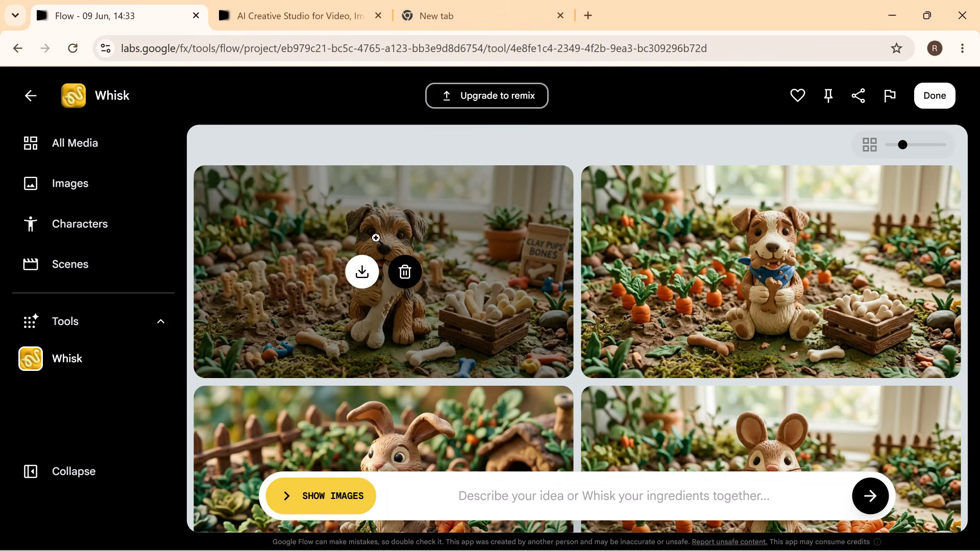
left_click(304, 502)
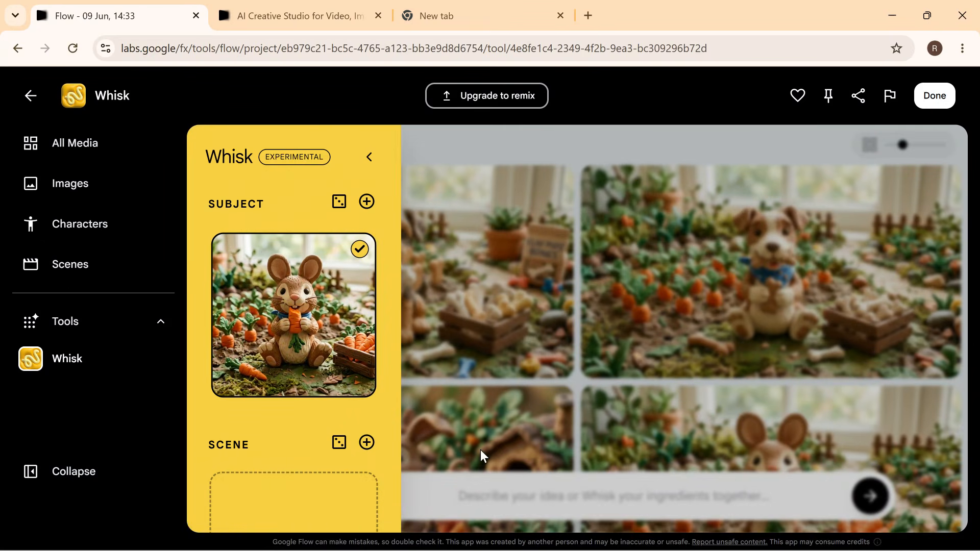
Add the generated claymation dog image as a second Whisk subject alongside the rabbit
scroll(383, 409, "down", 3)
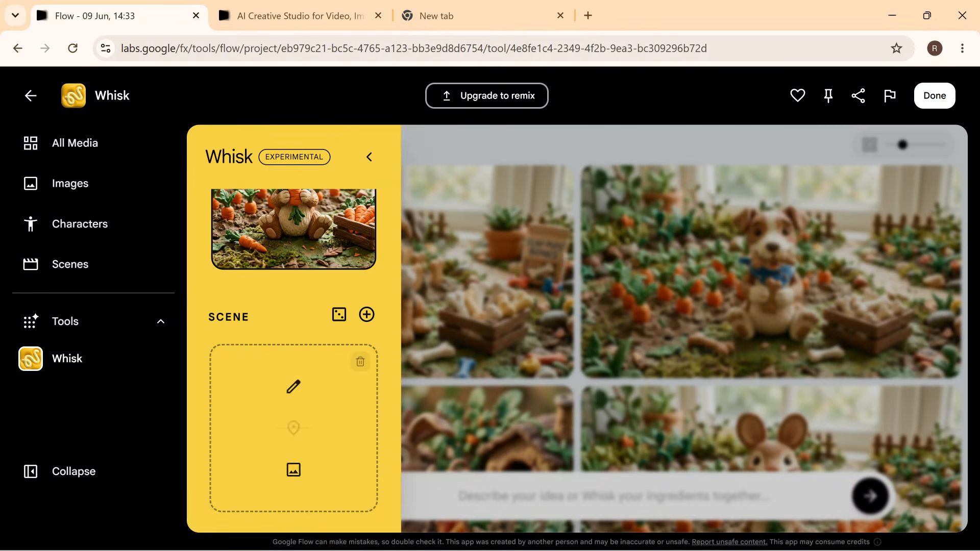
scroll(290, 398, "up", 2)
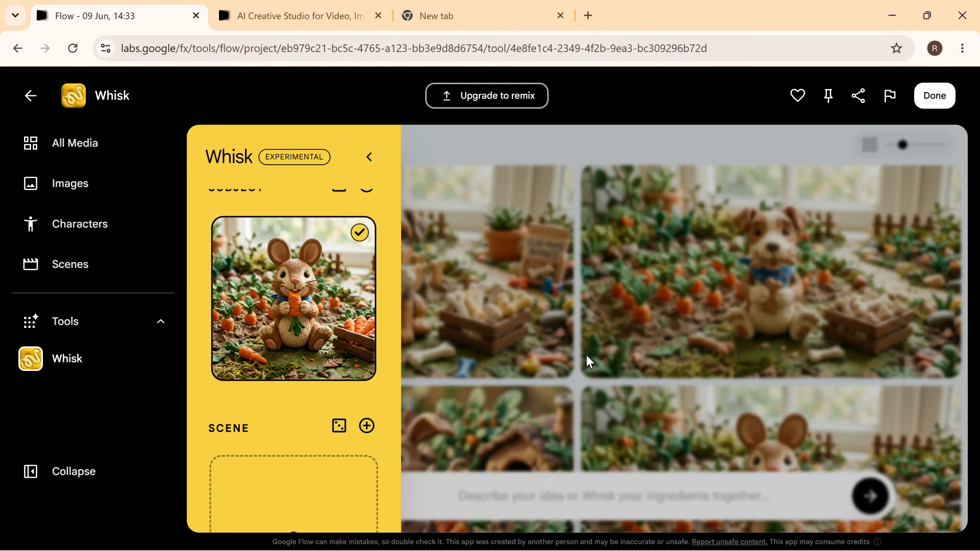
scroll(306, 347, "down", 2)
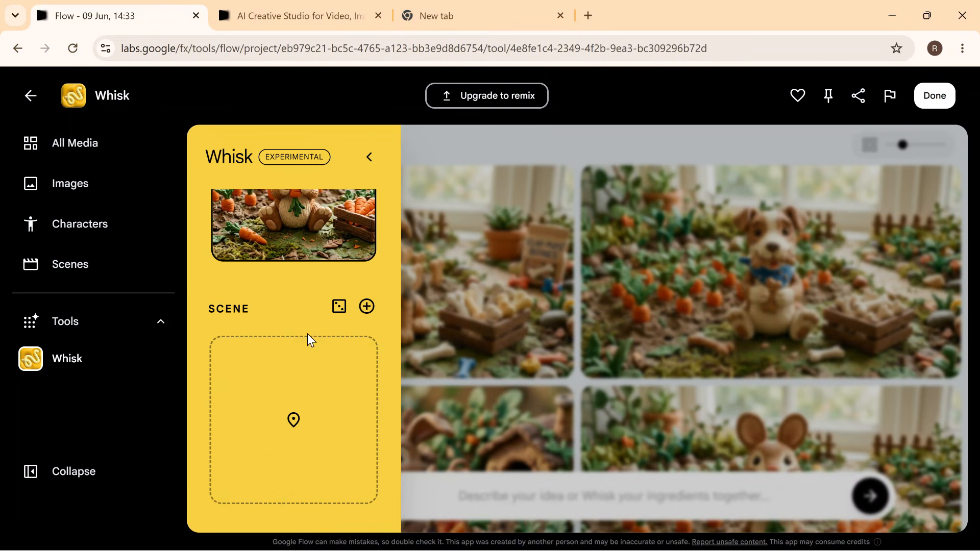
scroll(343, 234, "up", 2)
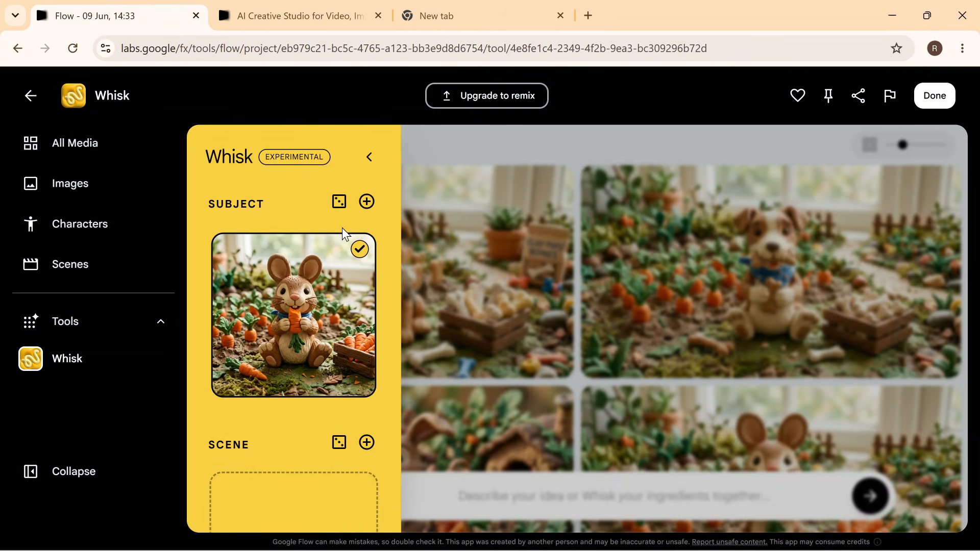
left_click(366, 202)
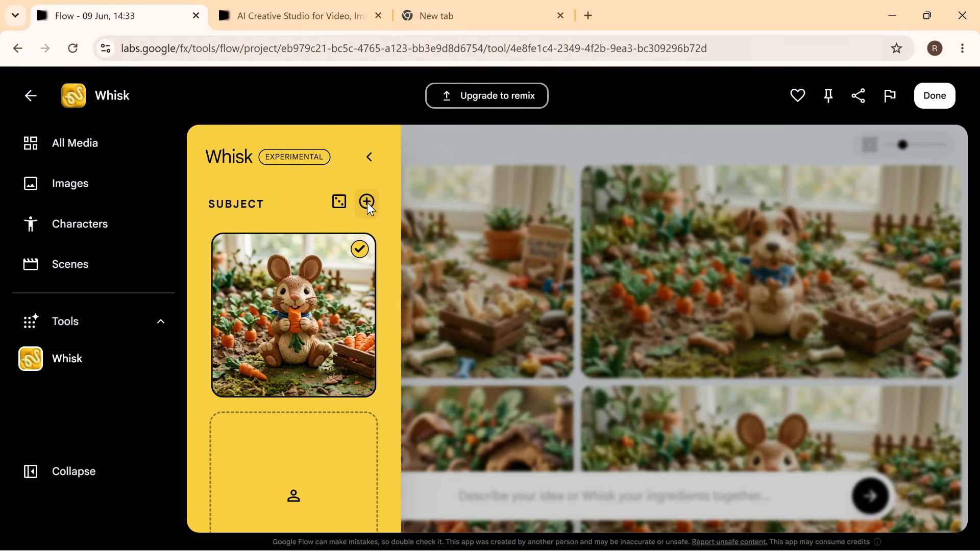
mouse_move(308, 495)
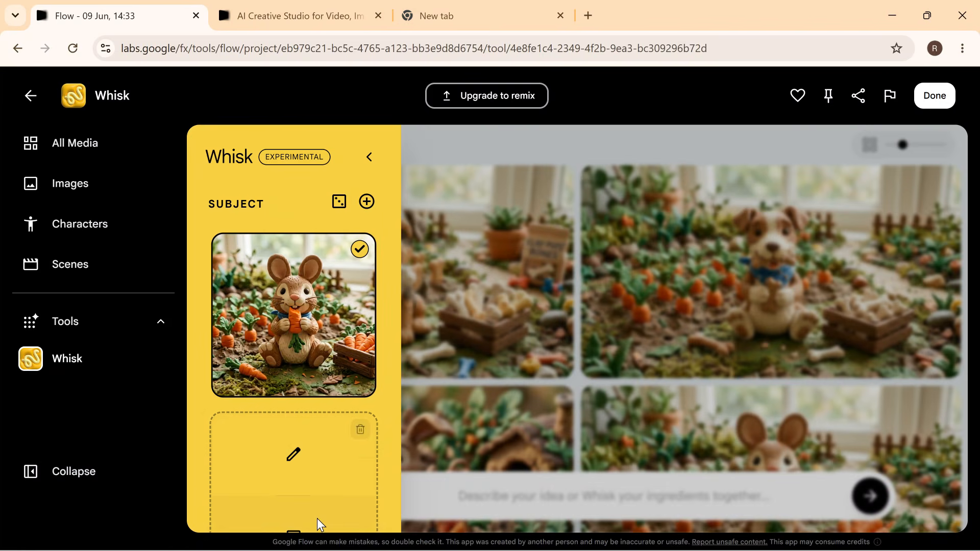
left_click(317, 518)
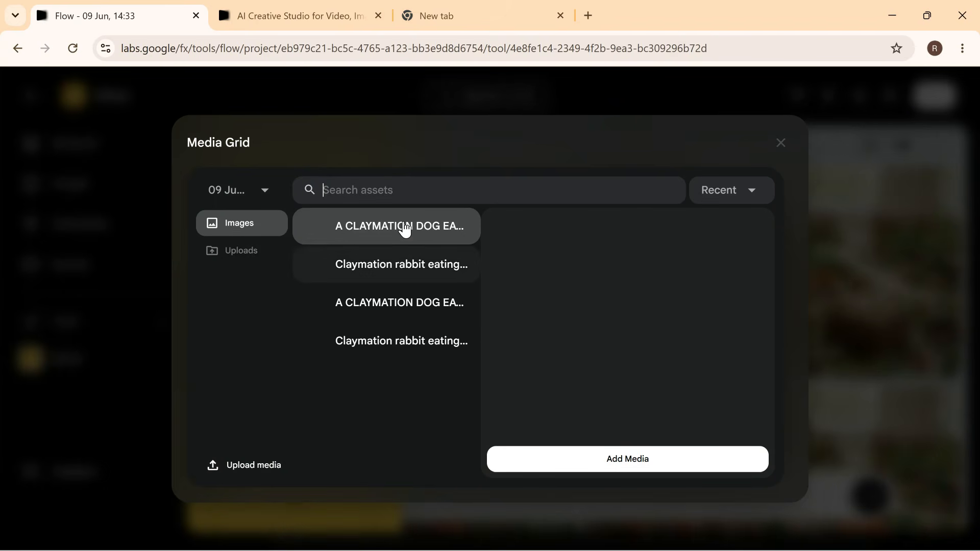
left_click(405, 231)
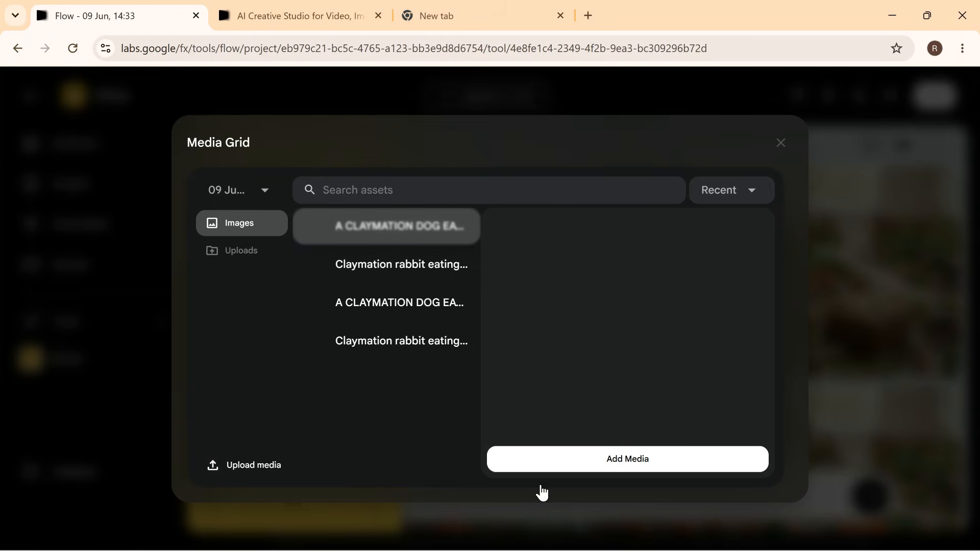
left_click(578, 465)
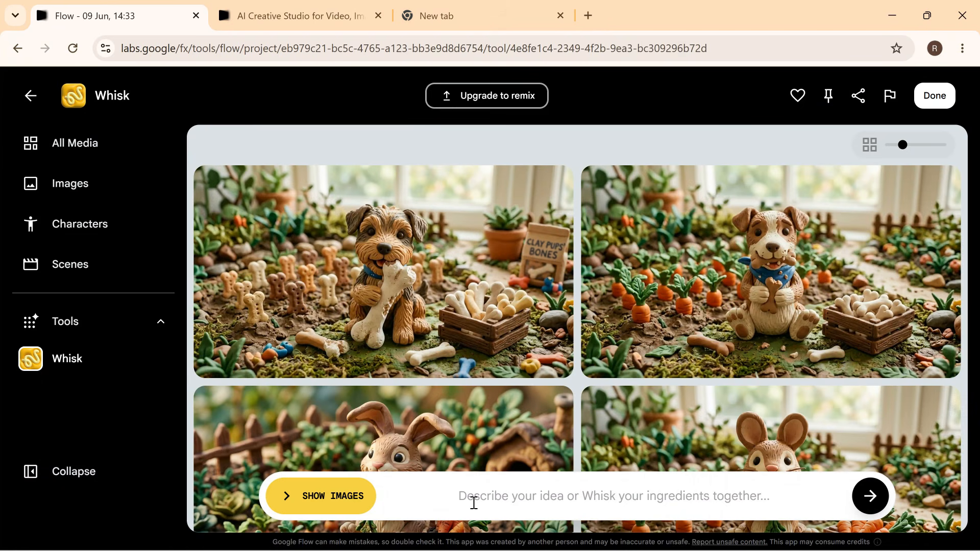
Generate images from a prompt asking for both animals in a field filled with jelly fish
left_click(474, 503)
type("I w")
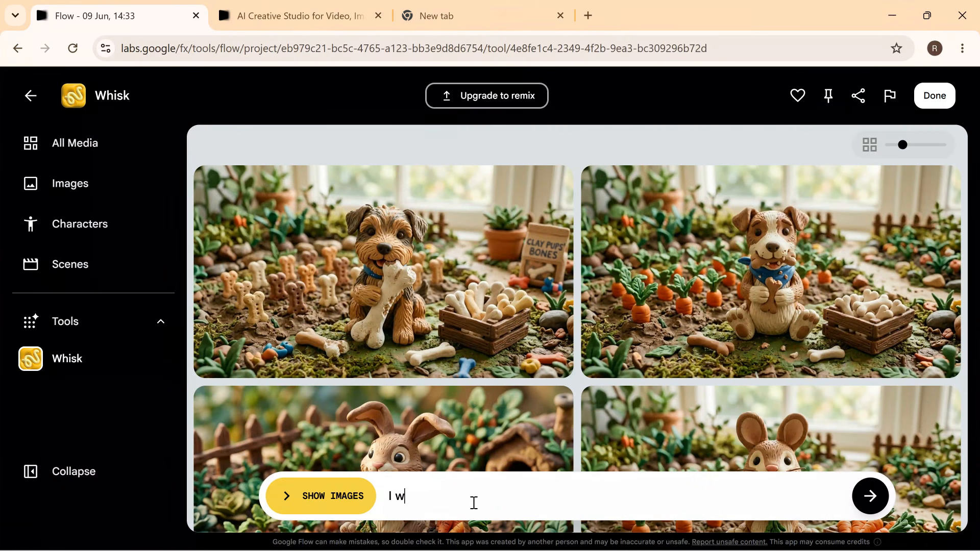
type("ant both animals in ")
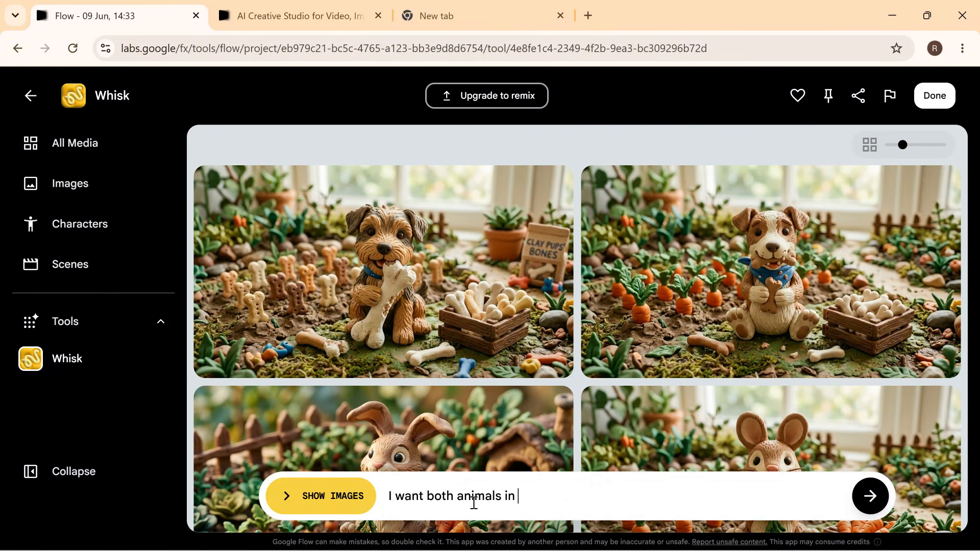
type("a fiels field with jelly")
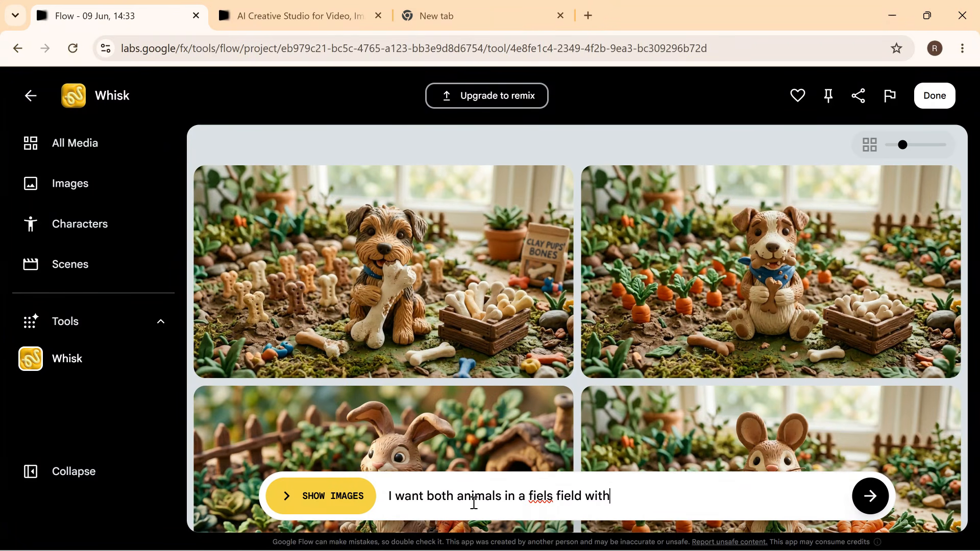
type(" fish")
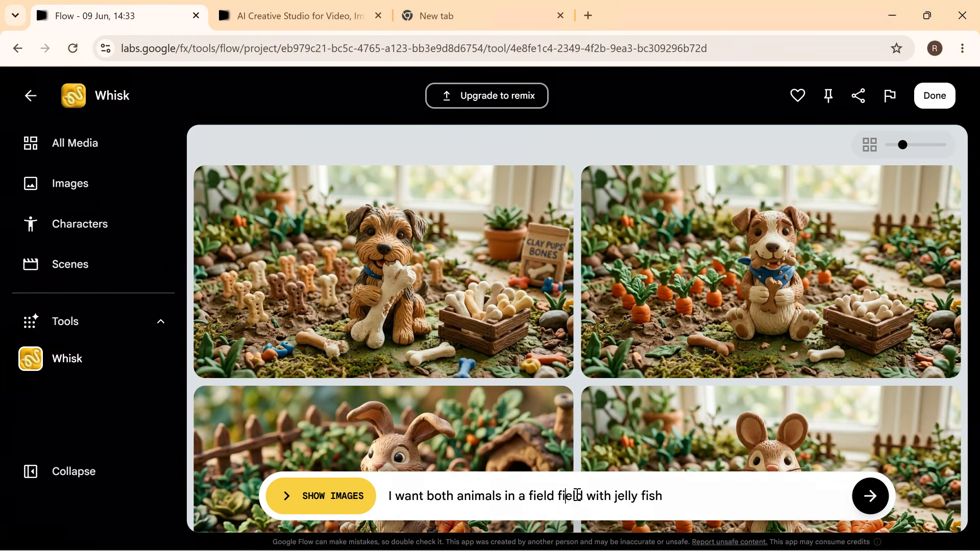
left_click_drag(566, 495, 574, 495)
type("l")
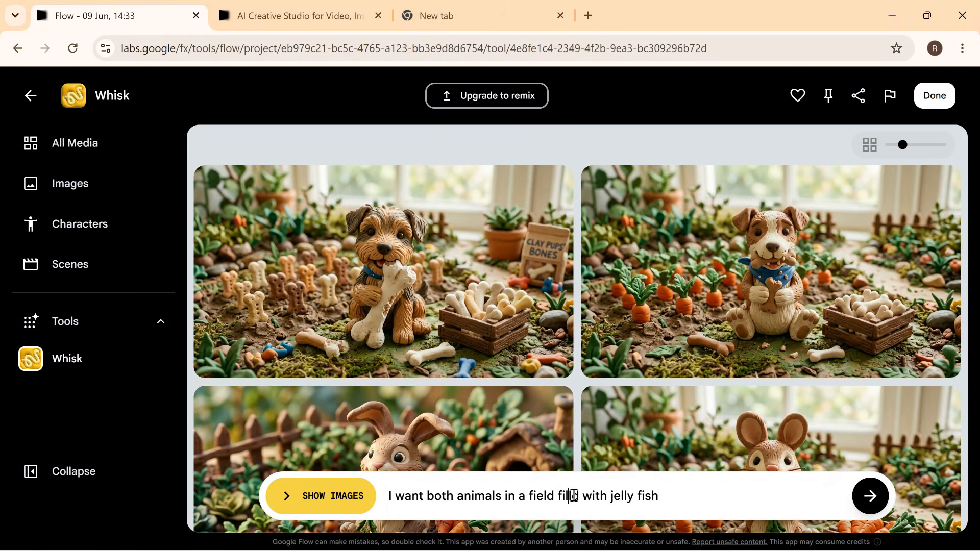
key("Return")
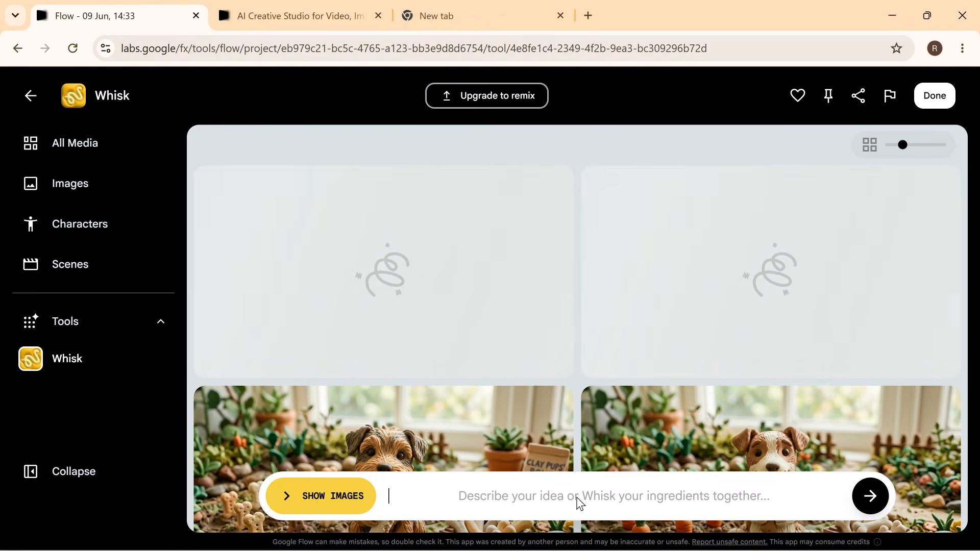
Compare the generated rabbit-and-dog jellyfish images with the earlier separate dog and rabbit images
scroll(449, 379, "down", 7)
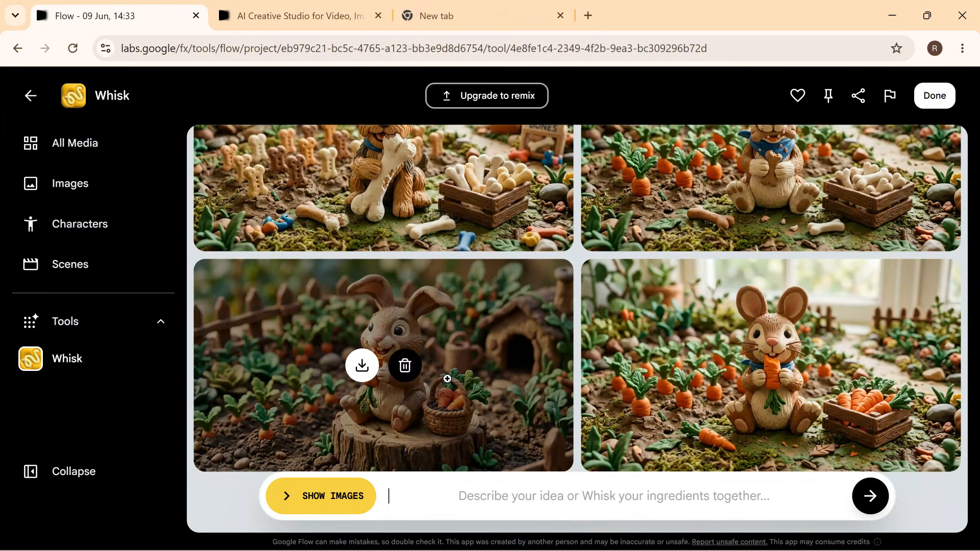
scroll(484, 296, "up", 3)
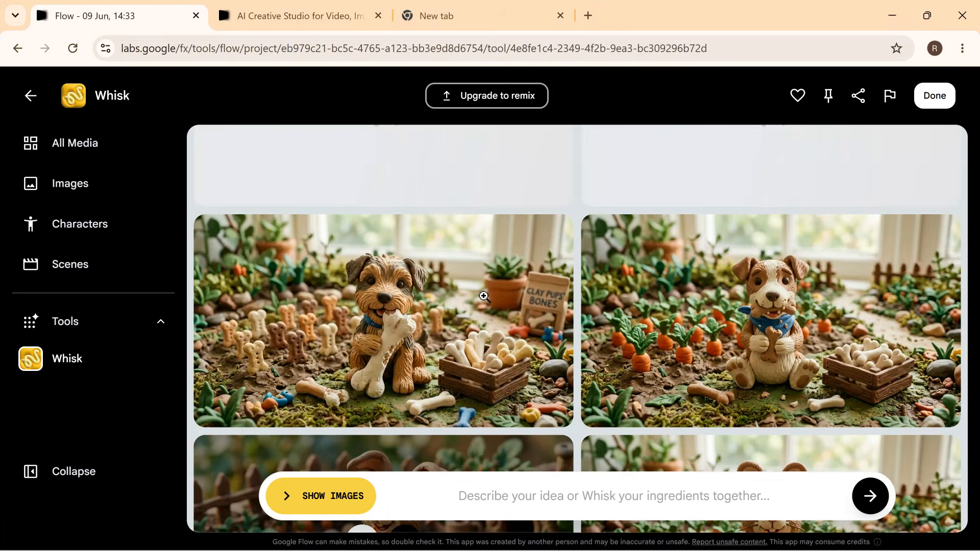
scroll(484, 296, "up", 3)
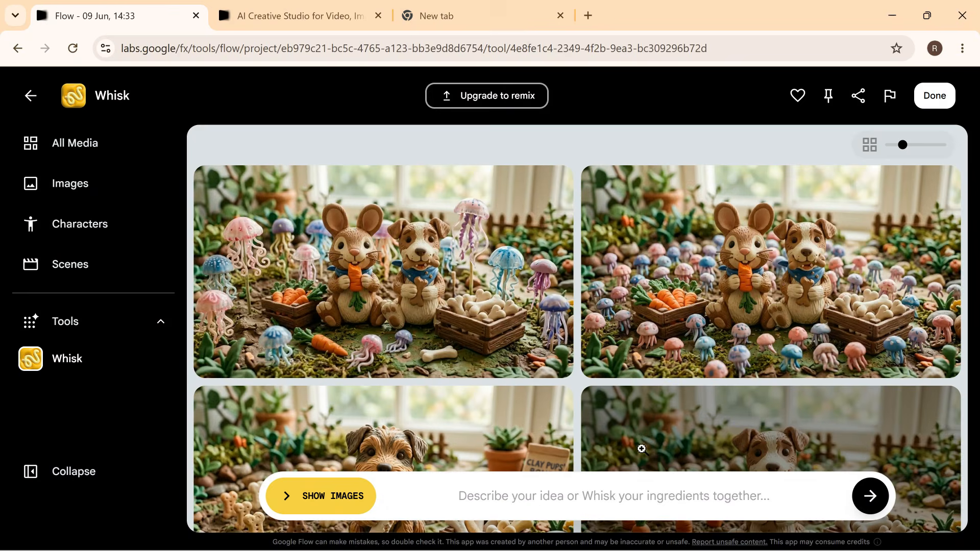
scroll(638, 449, "down", 3)
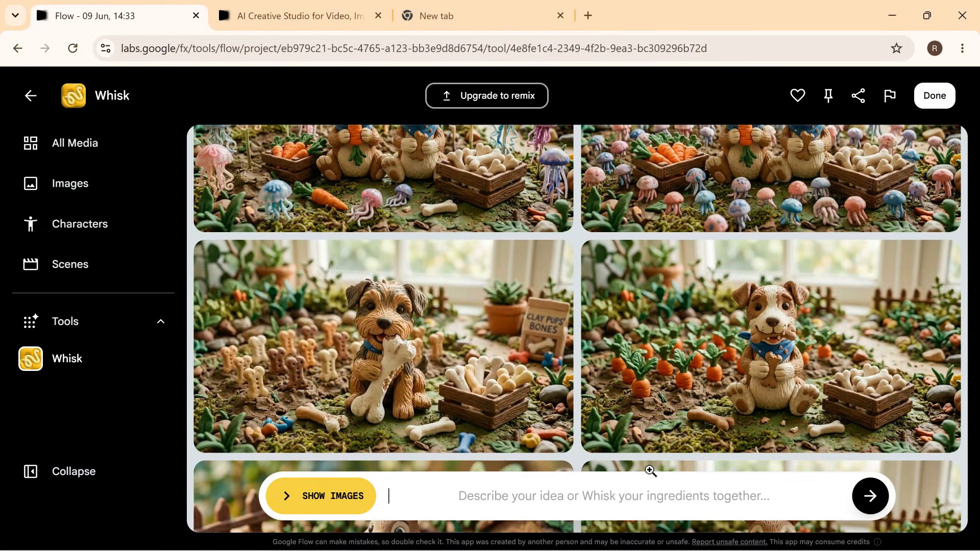
scroll(651, 471, "down", 3)
scroll(445, 319, "up", 6)
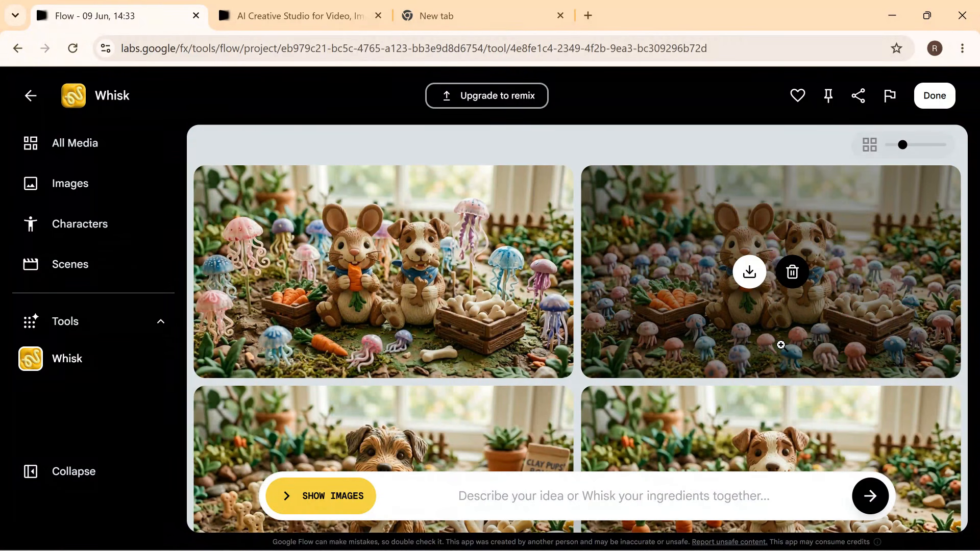
scroll(780, 344, "down", 8)
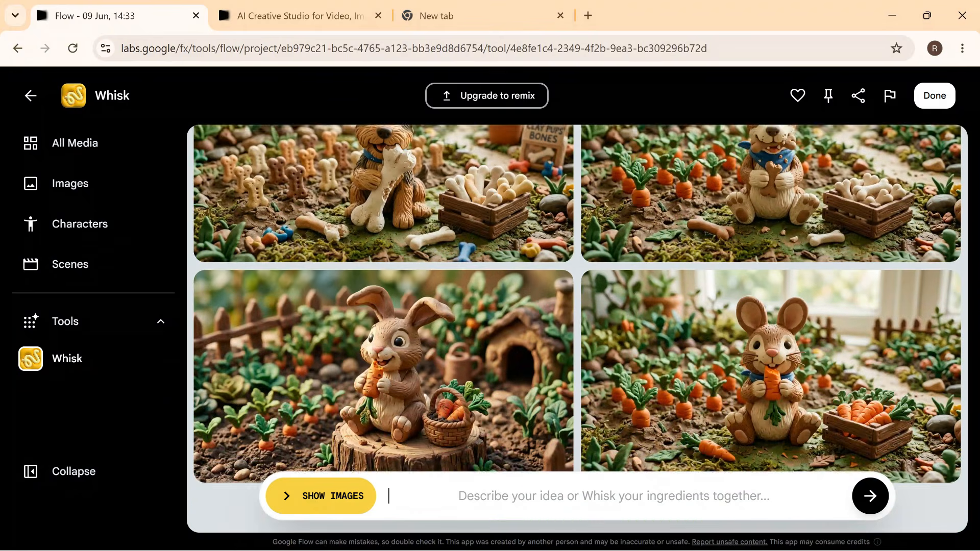
scroll(780, 345, "up", 8)
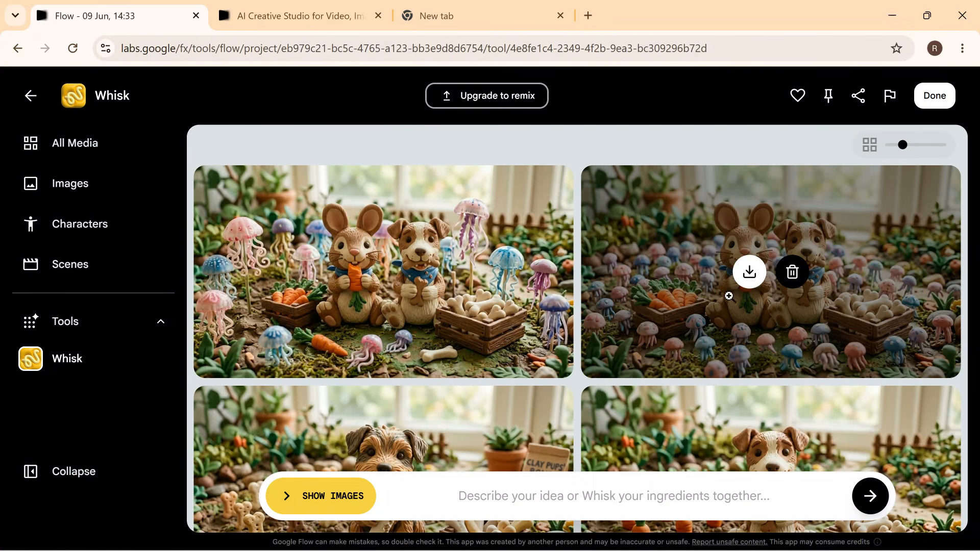
Download the rabbit-and-dog image whose ground is densely covered with small jellyfish
left_click(750, 275)
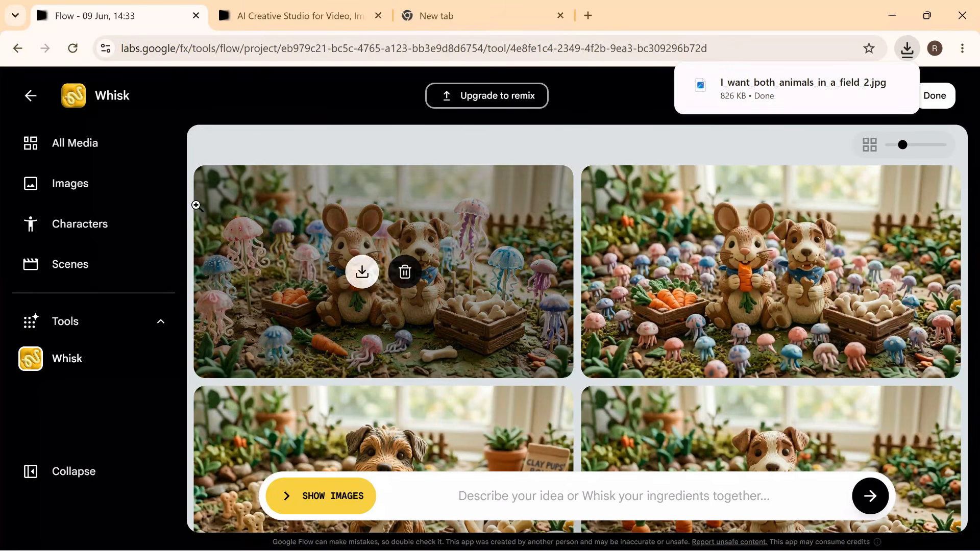
mouse_move(750, 228)
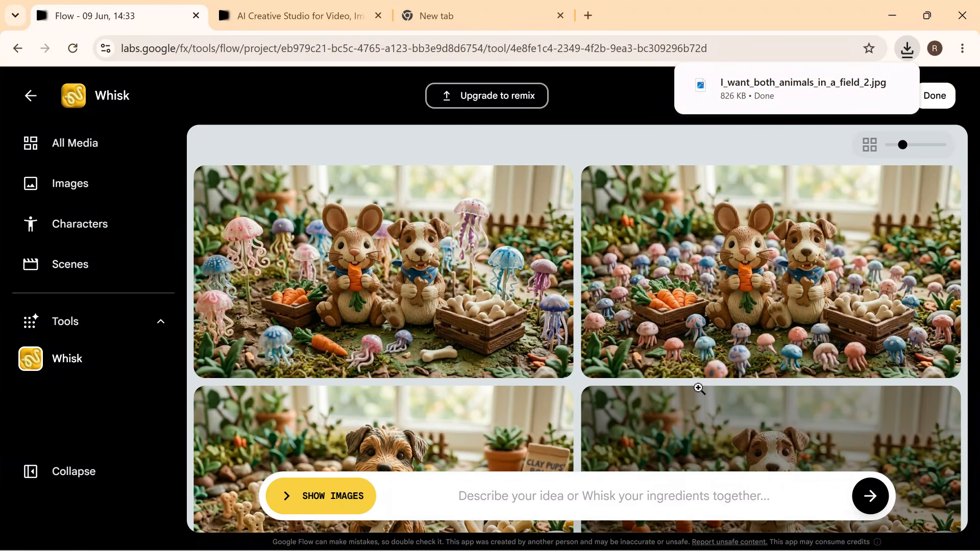
mouse_move(837, 347)
scroll(872, 455, "down", 5)
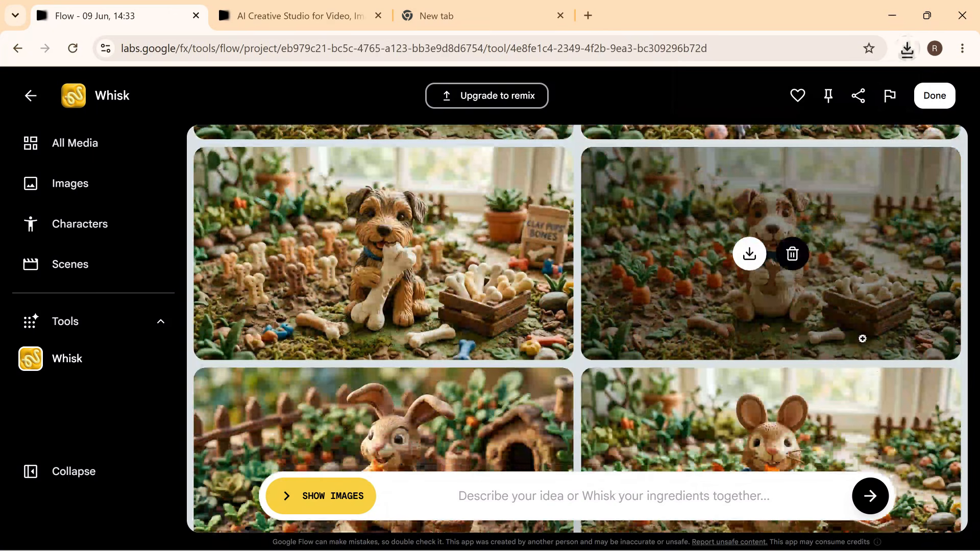
From the project's full media collection, start animating the "Animals in jelly field" image and show its video generation settings
left_click(94, 144)
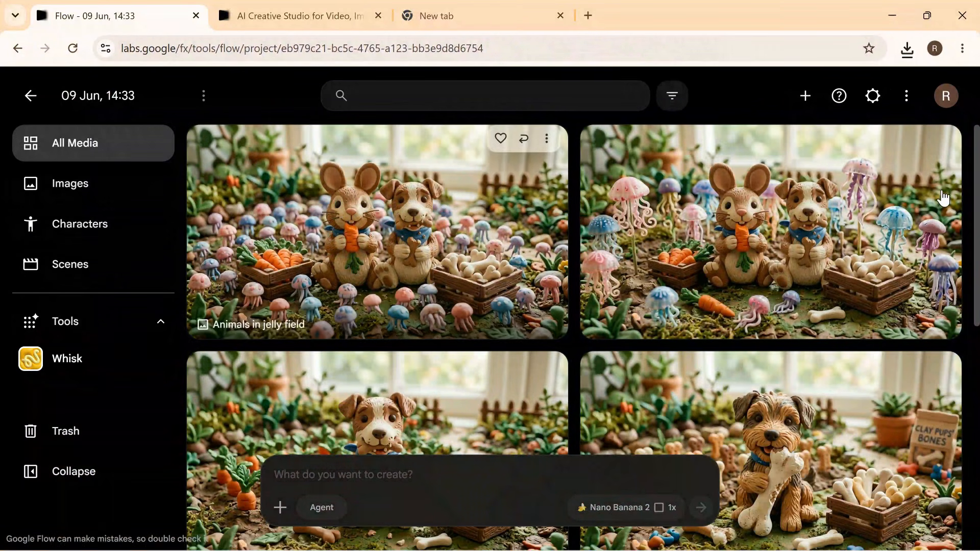
left_click(547, 152)
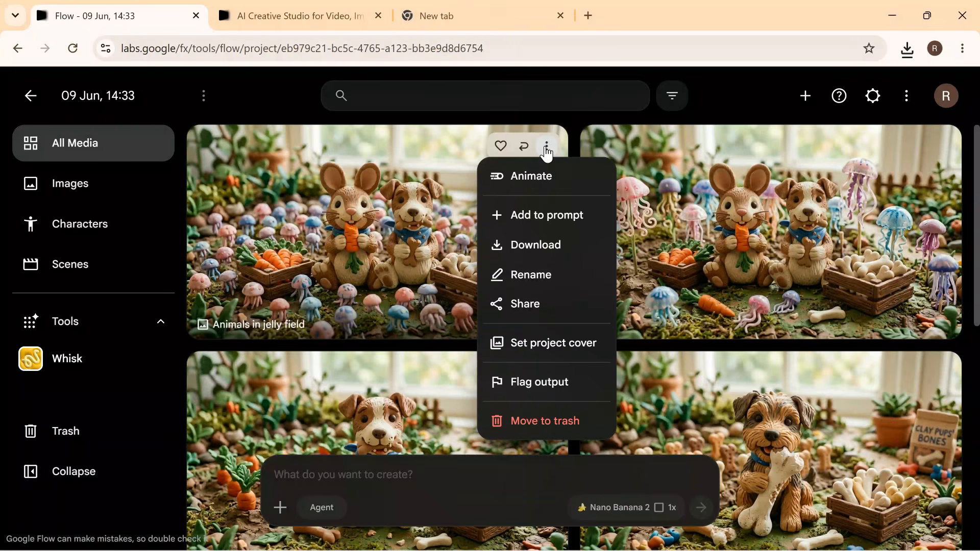
left_click(545, 191)
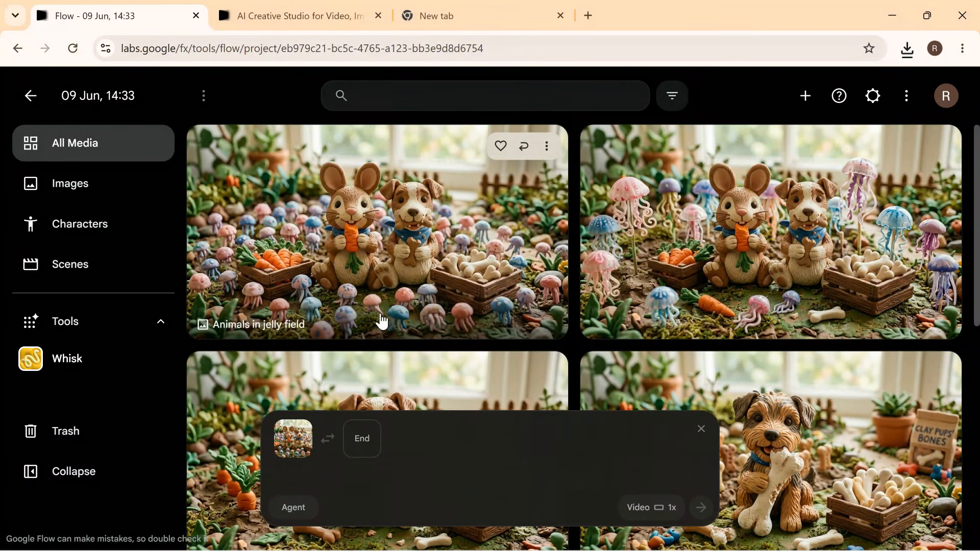
left_click(649, 510)
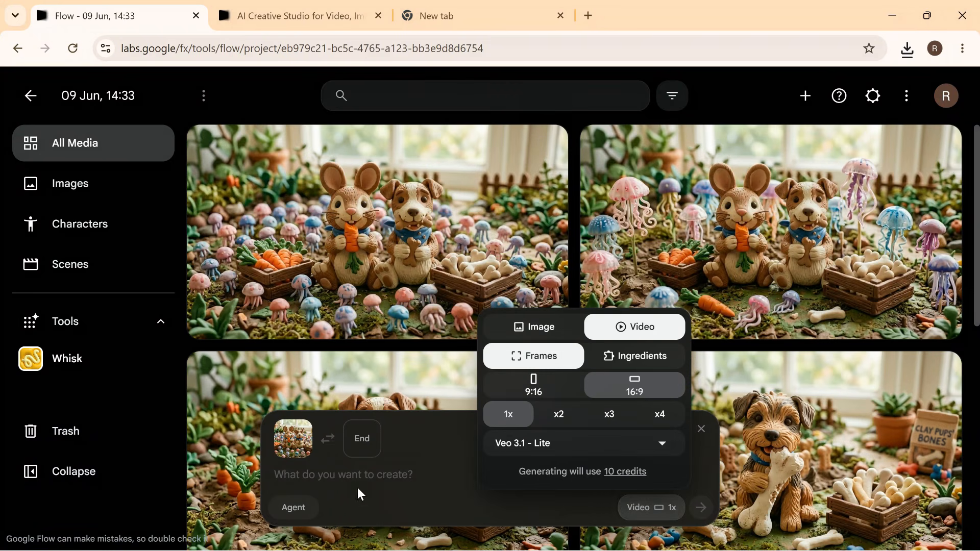
Write a video prompt asking for both animals chewing what they are holding and the jelly fishes jumping and screaming "under the sea"
left_click(387, 469)
type("i")
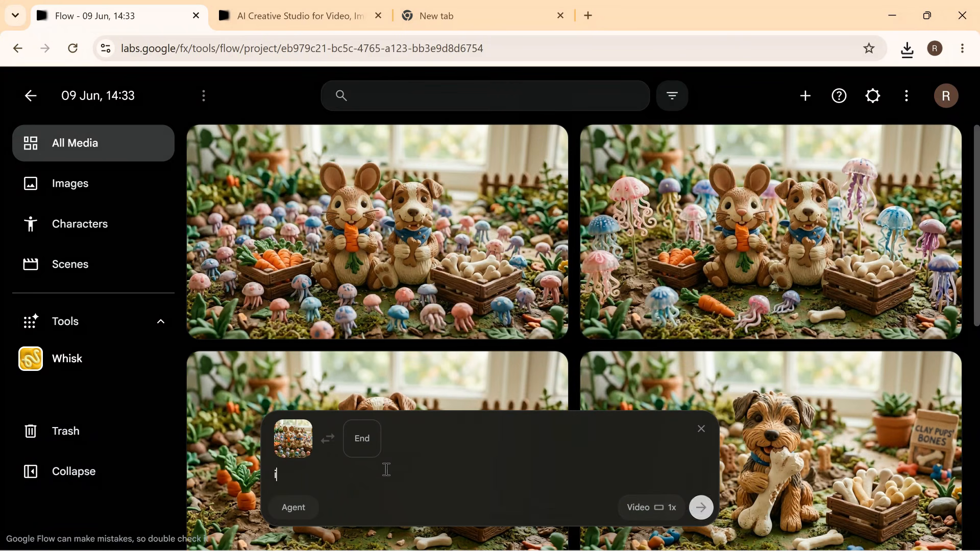
type(" want bot")
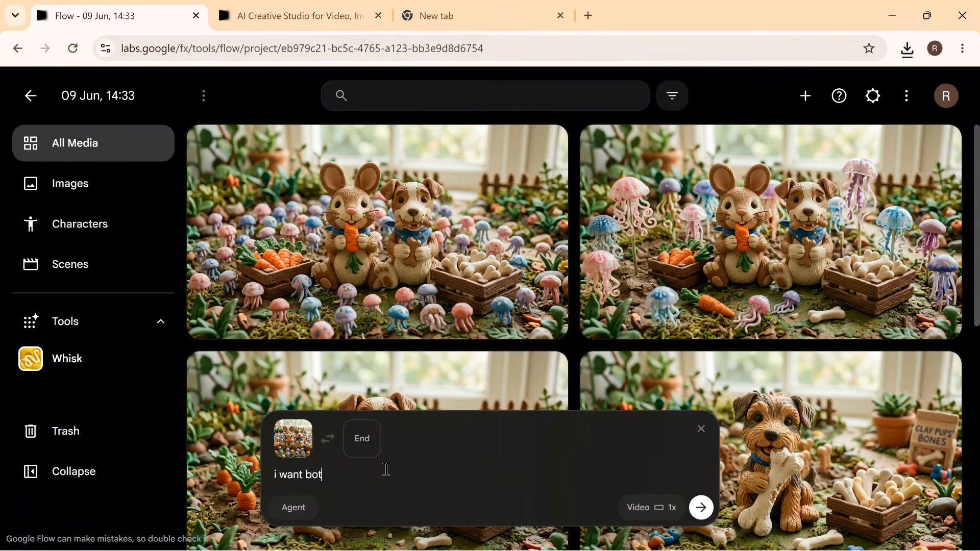
type("h of them chewing whta the")
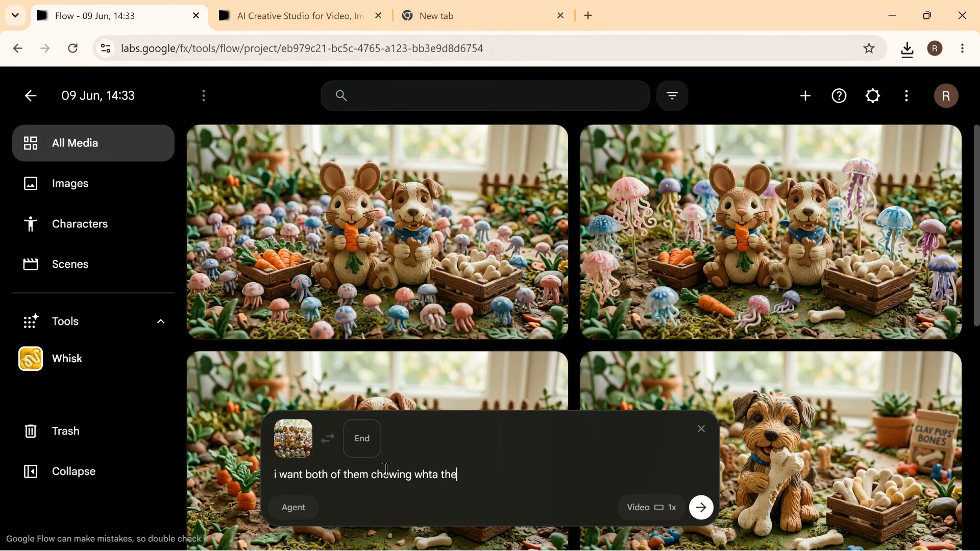
type("y are holding and i want ")
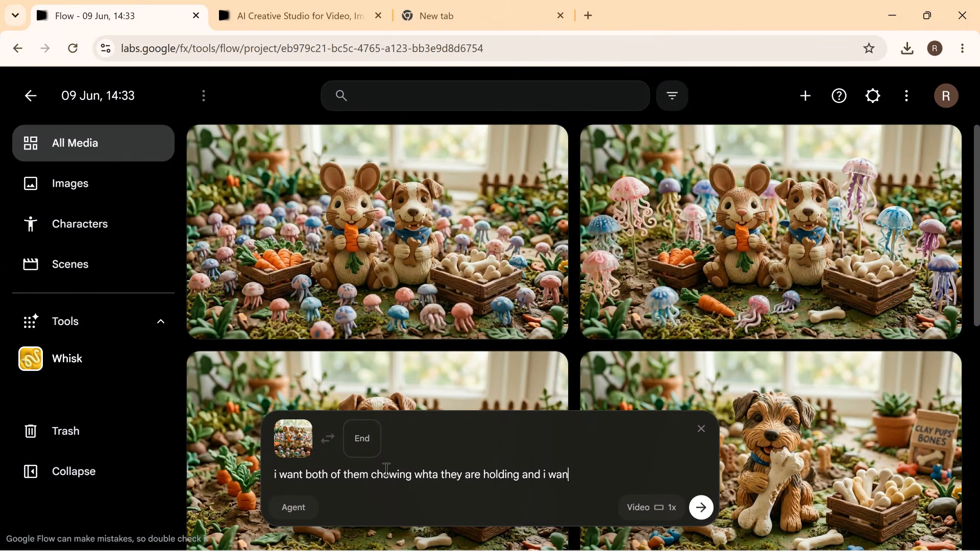
type("the jelly fishe")
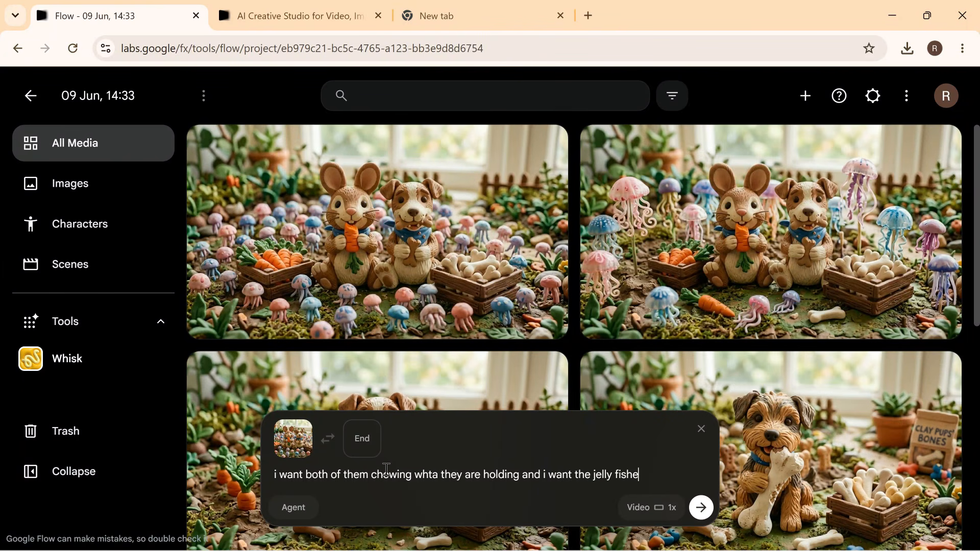
type("s jumping and scre")
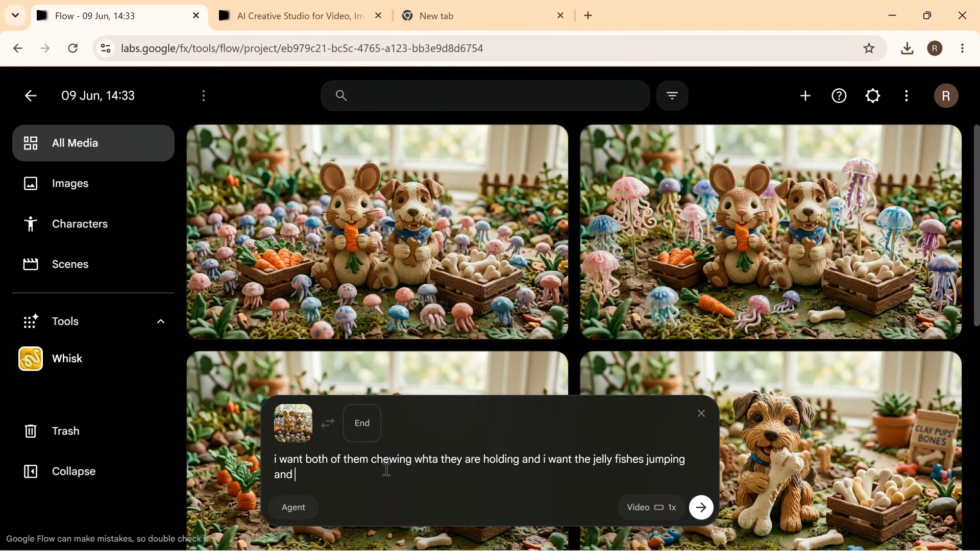
type("ming under the sea")
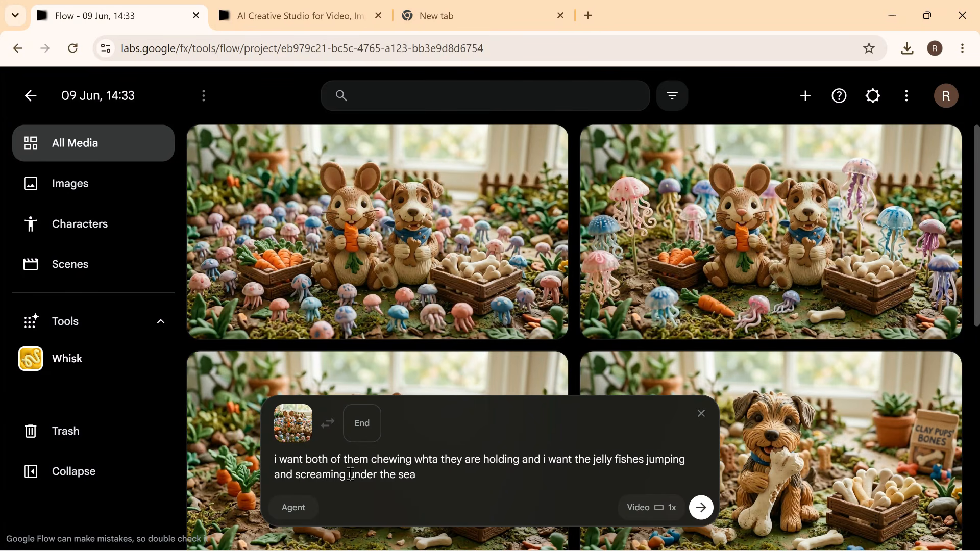
Insert "and singing a song title :" before "under the sea", correct the misspelled "what", and generate the video
type(": ")
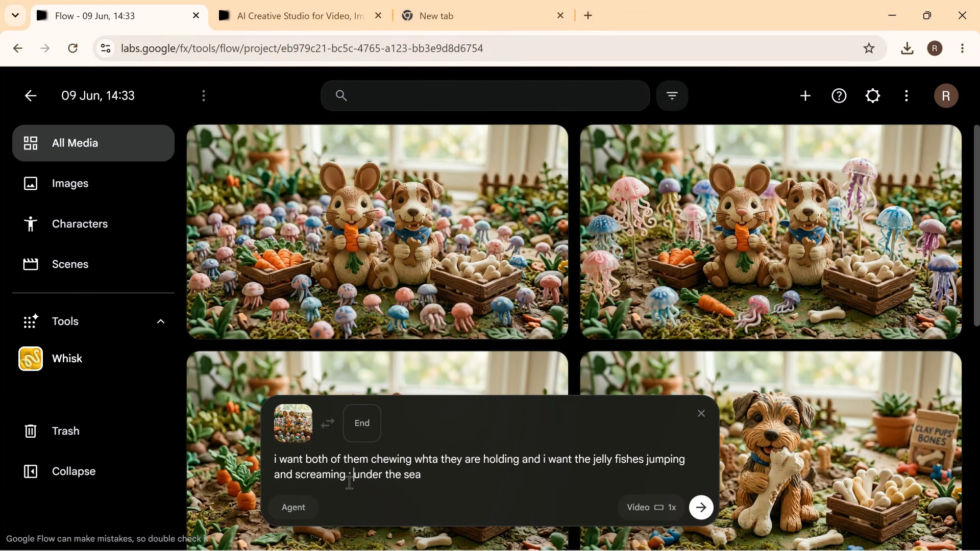
type("and singi")
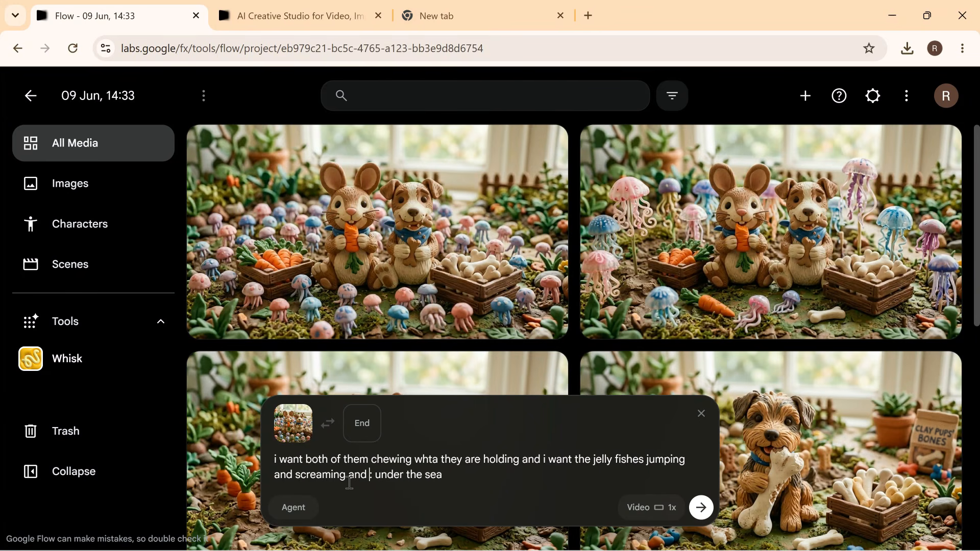
type("ng a song ")
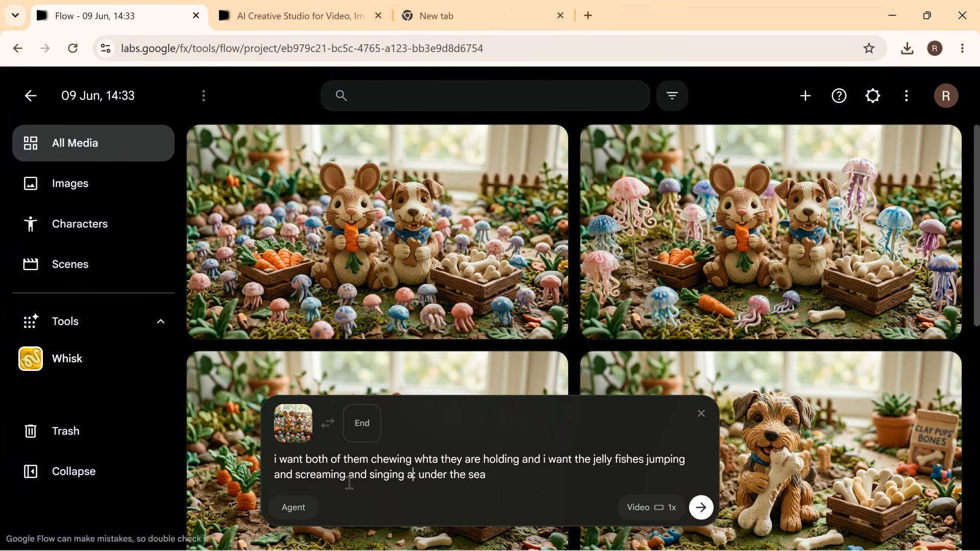
type("title :")
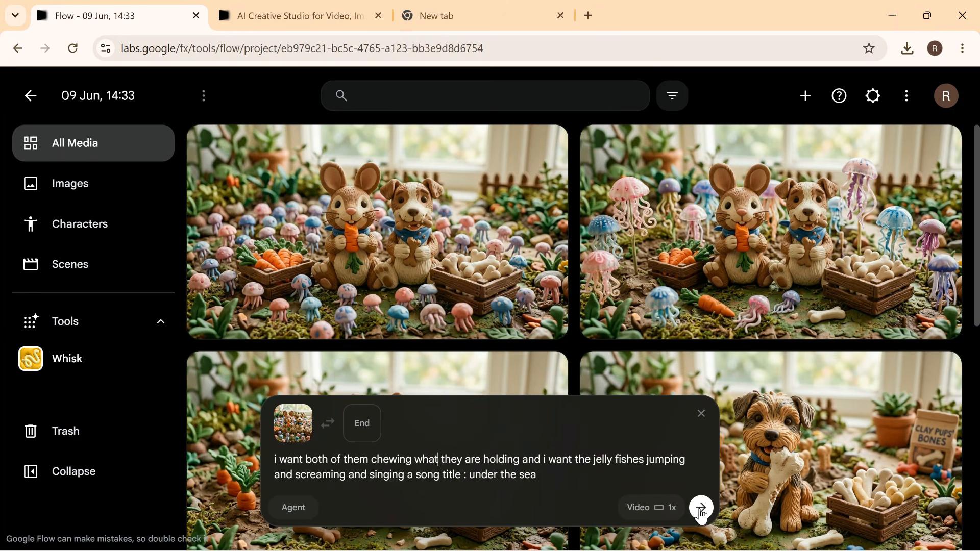
left_click(704, 517)
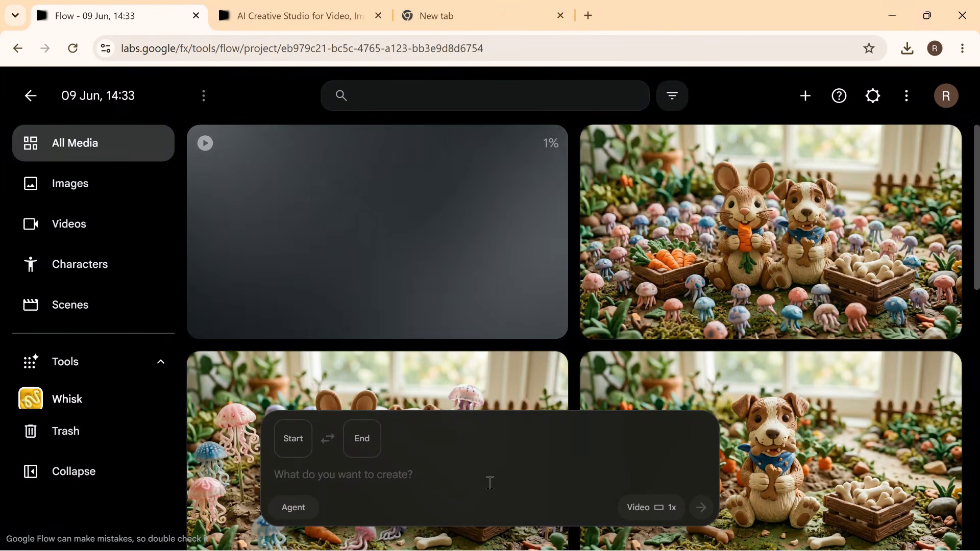
Check the account overview while the video is generating, and close it again
left_click(945, 100)
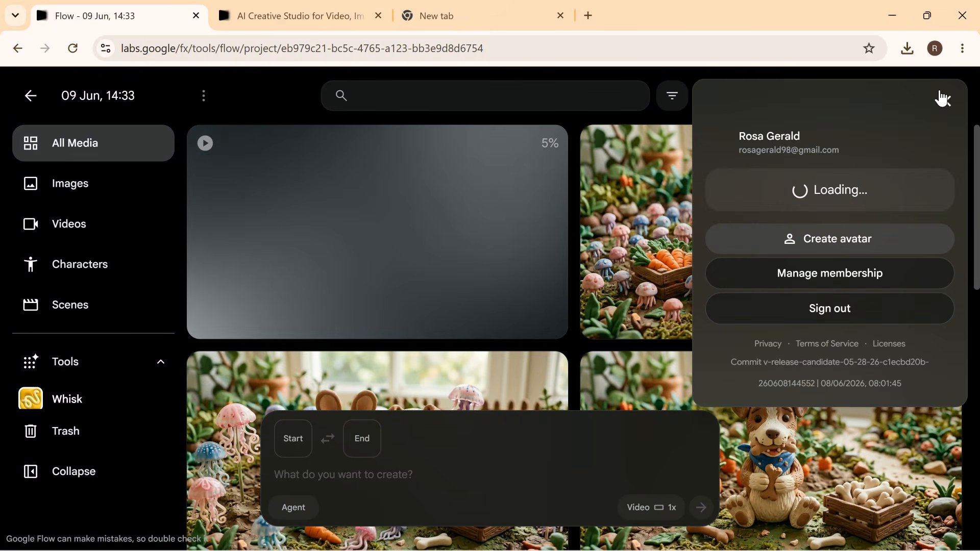
left_click(943, 96)
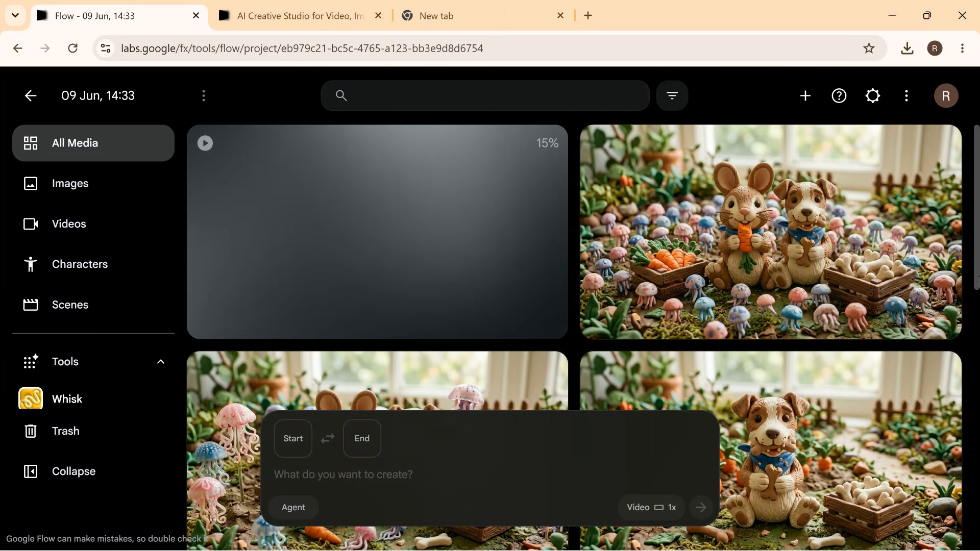
scroll(976, 278, "down", 5)
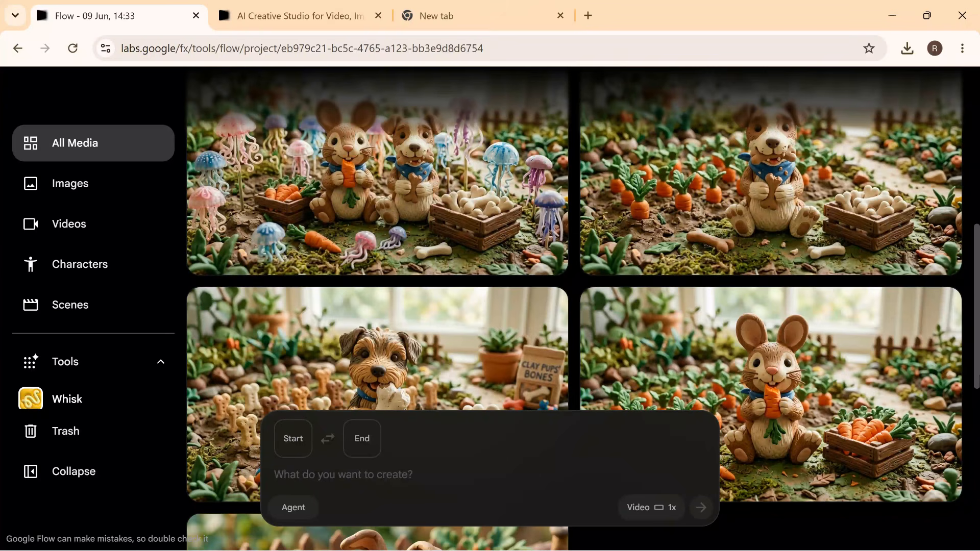
scroll(976, 288, "up", 4)
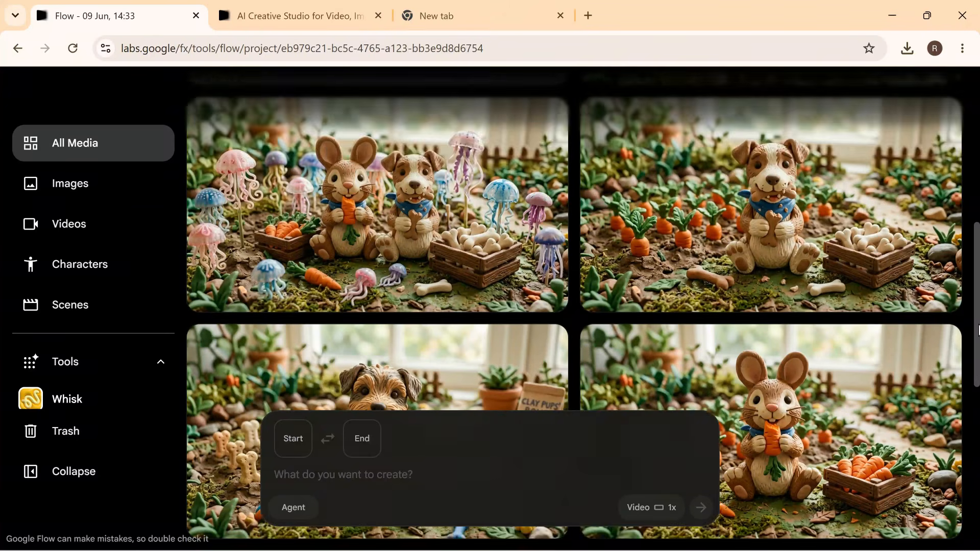
scroll(975, 288, "up", 1)
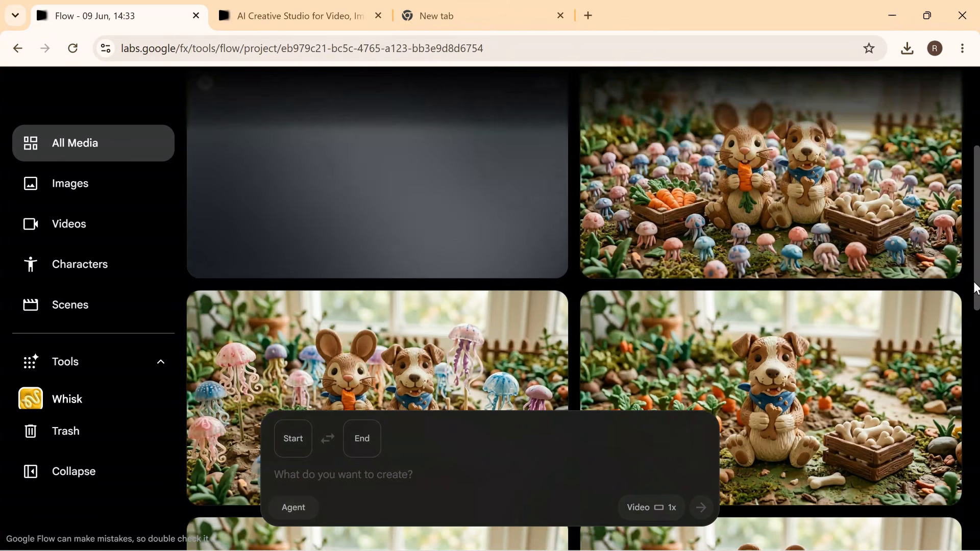
scroll(975, 223, "up", 2)
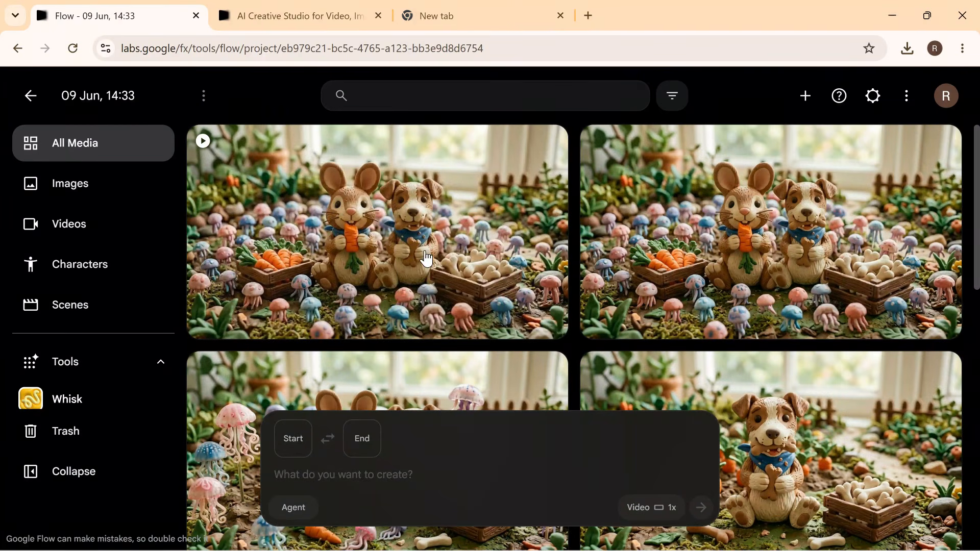
Open the generated rabbit-and-dog jellyfish video and play it through, replaying it from the start
left_click(428, 261)
left_click(391, 301)
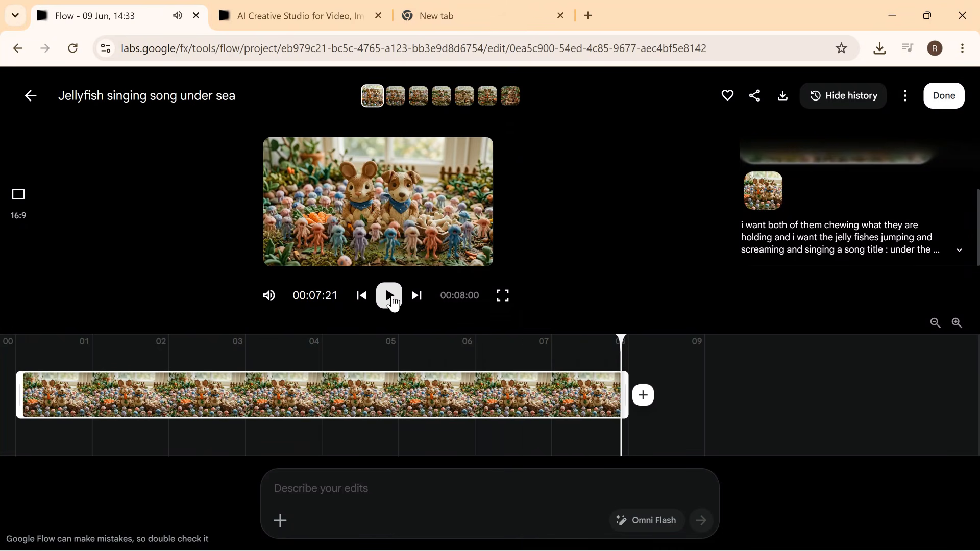
left_click(391, 300)
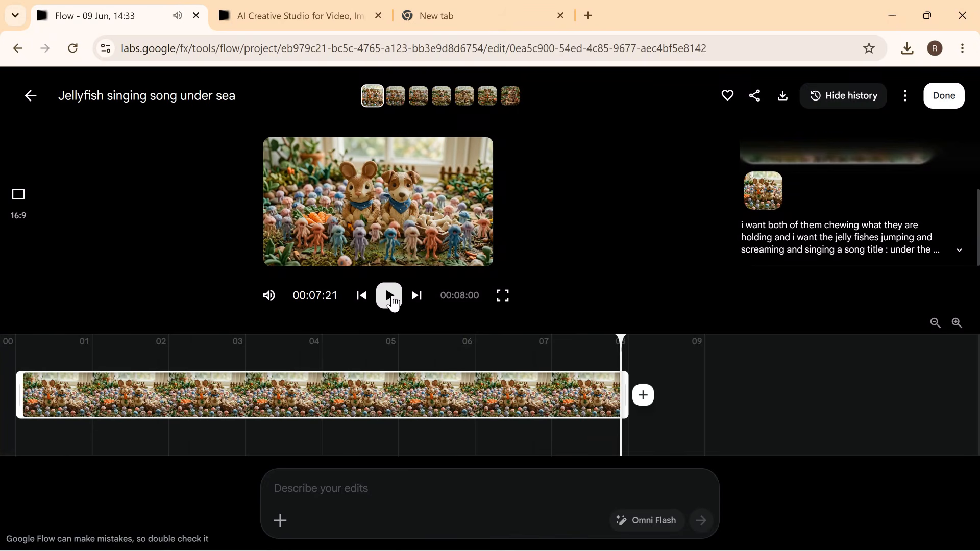
left_click(390, 296)
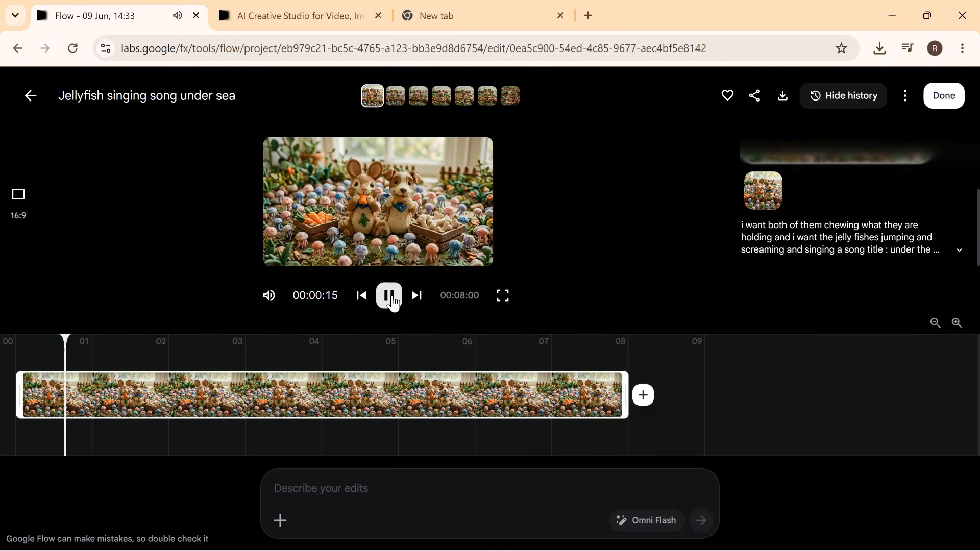